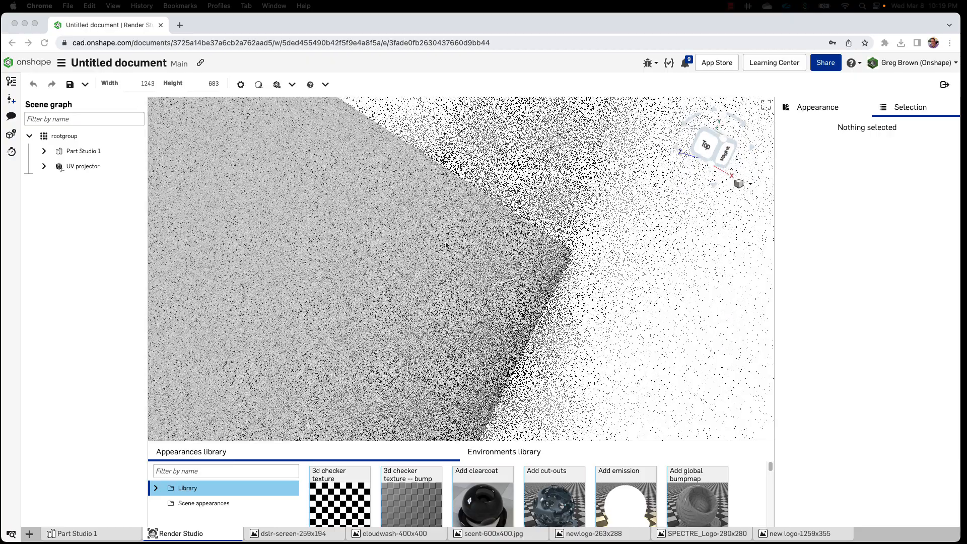
- Find the Display screen appearance in the library and assign it to the block's right face only
scroll(464, 261, up, 3)
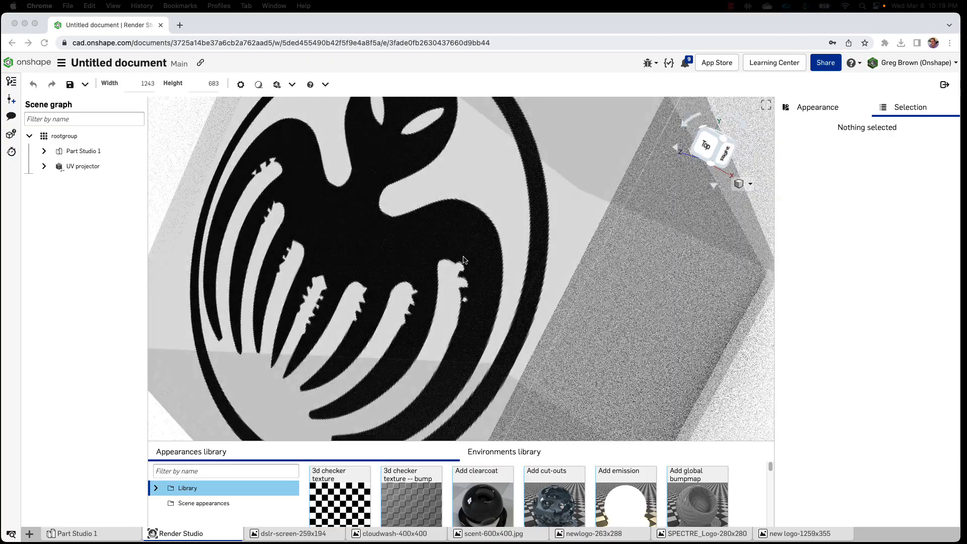
scroll(465, 259, down, 8)
right_drag(472, 247, 441, 287)
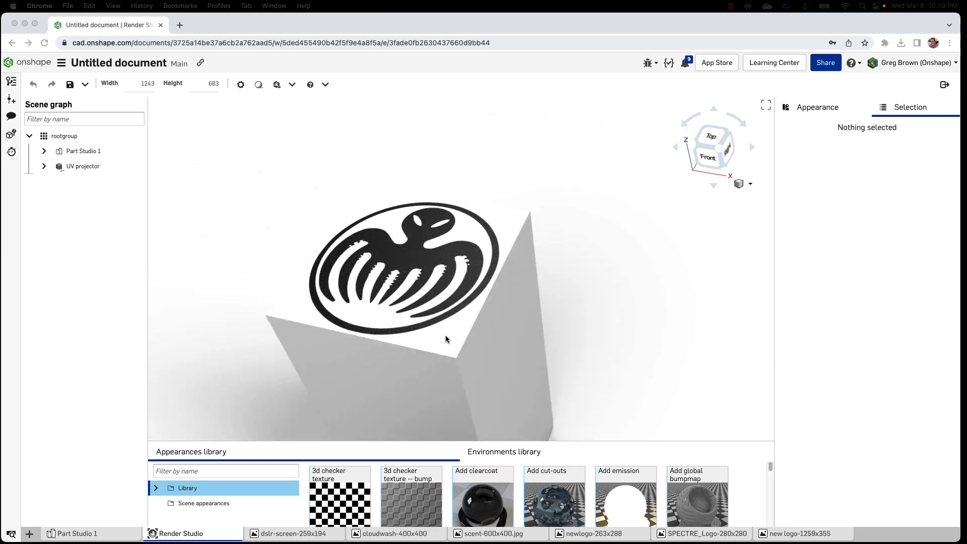
right_drag(468, 324, 497, 181)
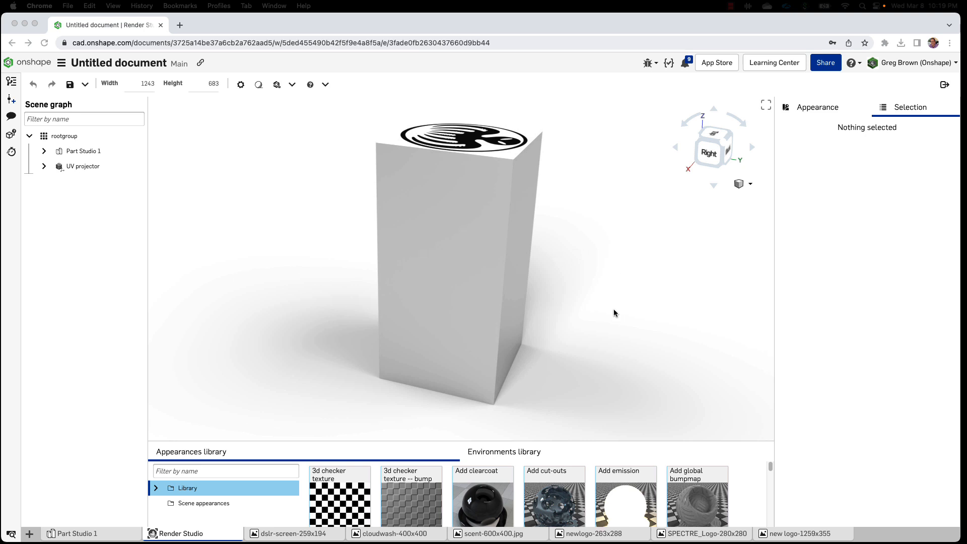
click(200, 478)
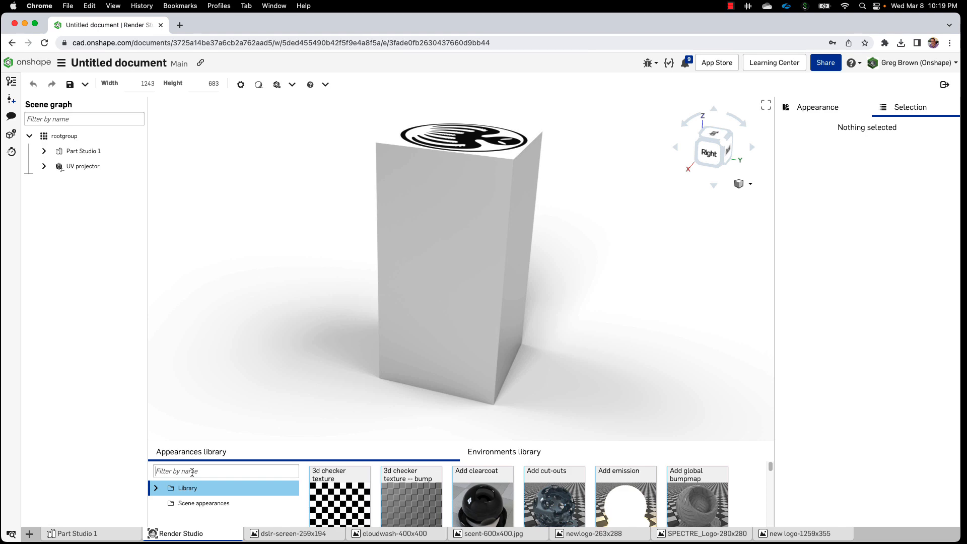
click(192, 472)
text(displ)
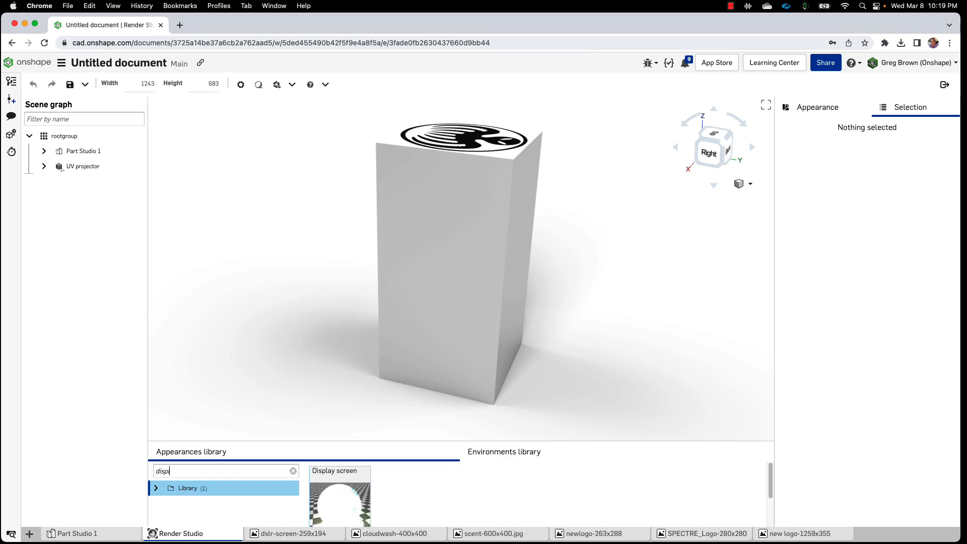
drag(338, 498, 479, 276)
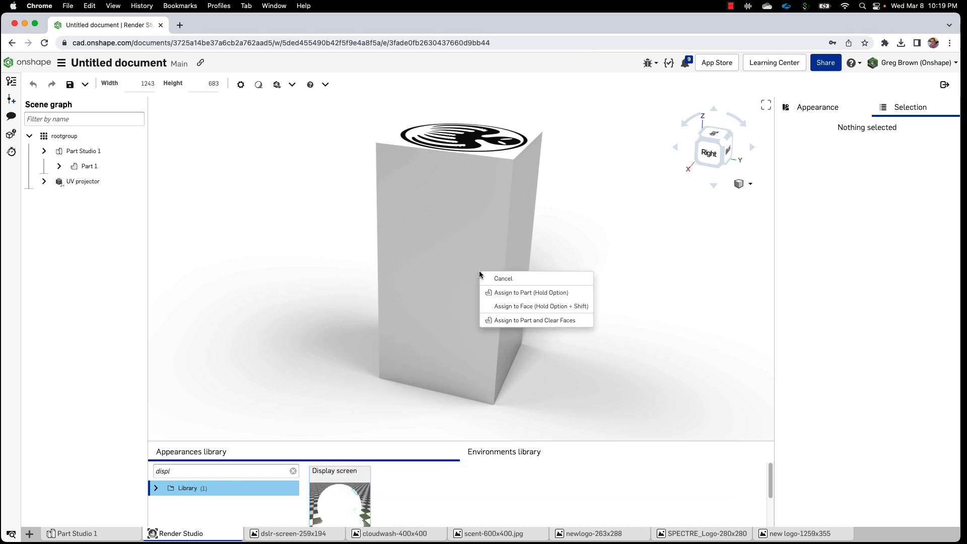
click(523, 306)
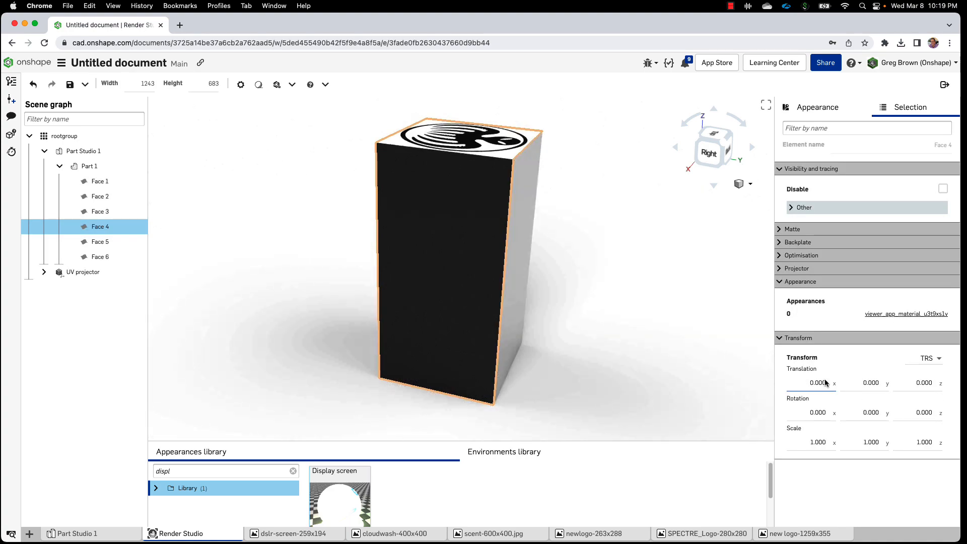
- Set the intensity of the right face's display screen appearance to 50000
click(830, 109)
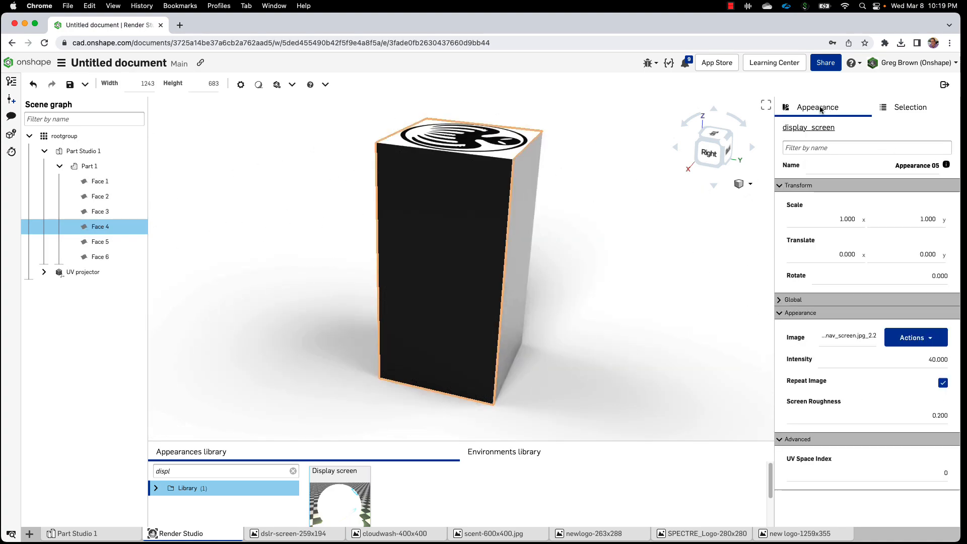
click(951, 360)
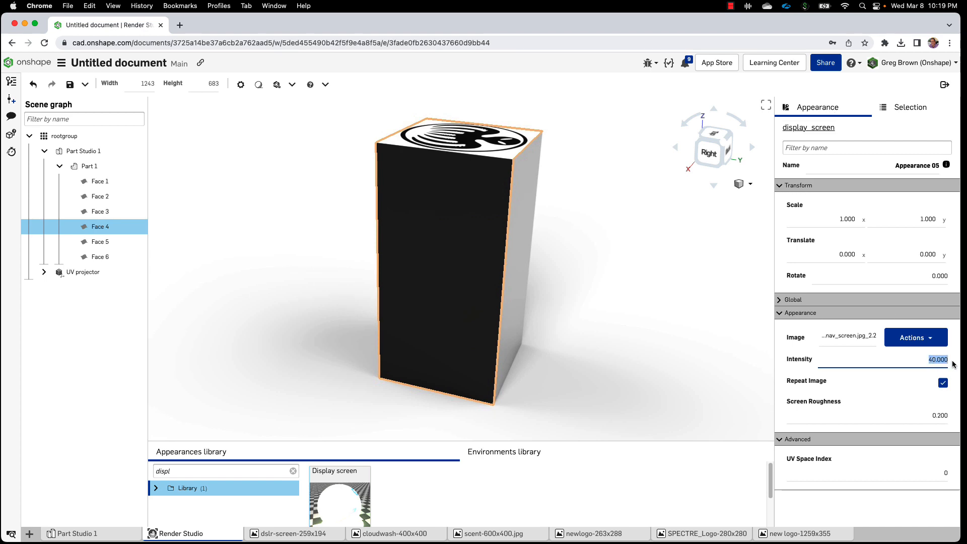
text(50)
key(Return)
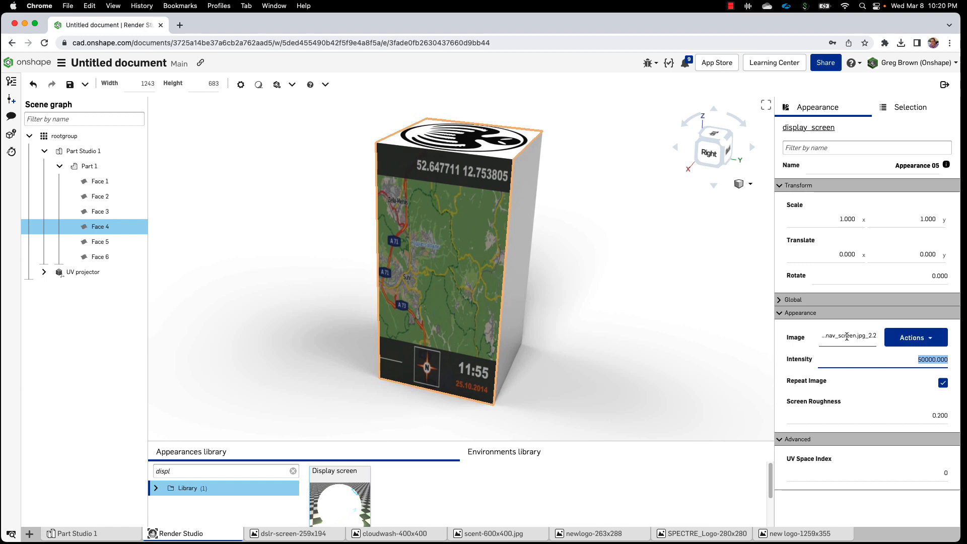
- Replace the display screen's image with new logo-1259x355 from the current document
click(929, 340)
click(921, 355)
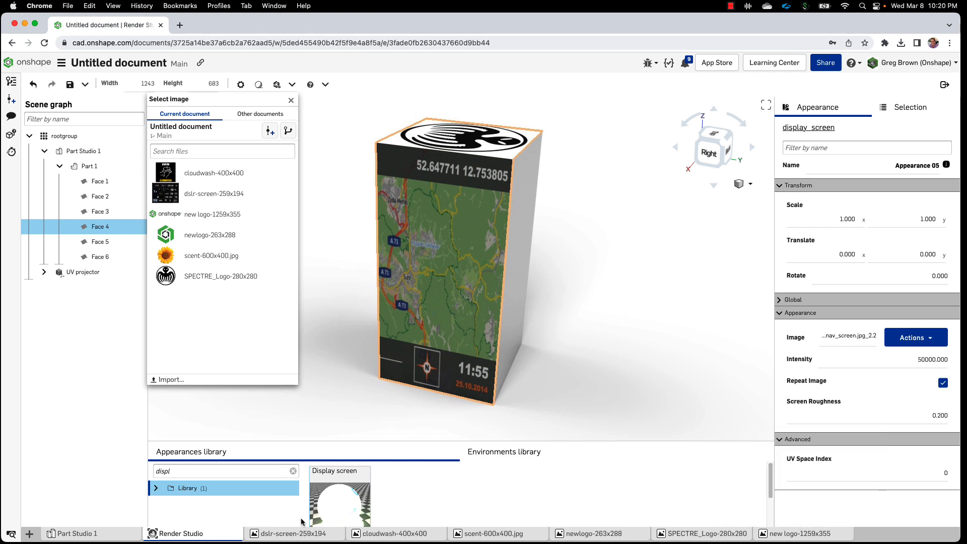
click(223, 215)
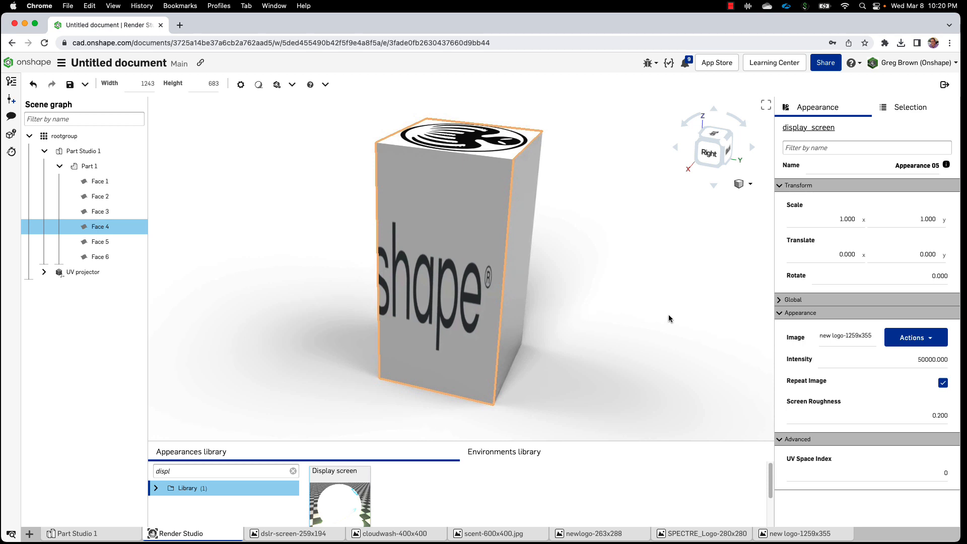
- Rotate the logo image on the right face by 90 degrees
click(922, 274)
click(936, 281)
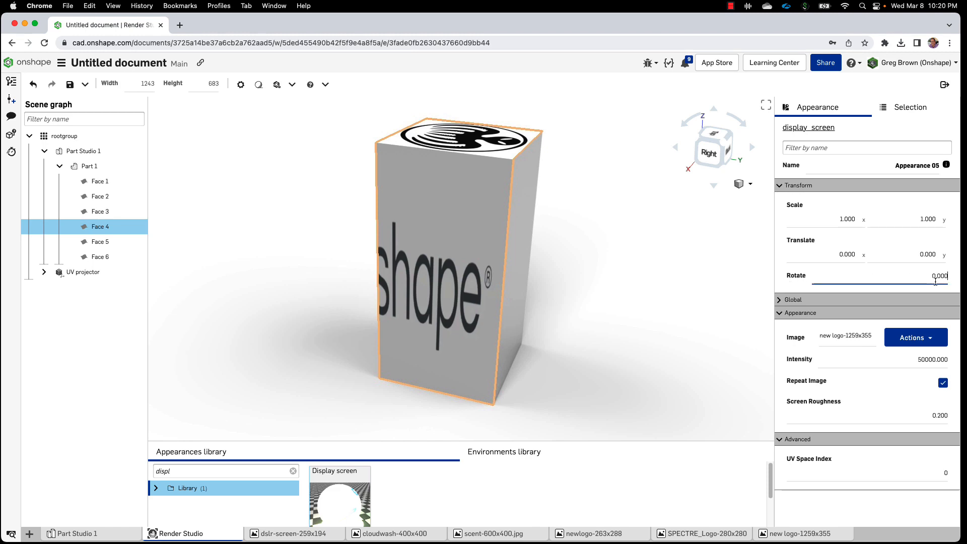
drag(922, 277, 952, 277)
text(90)
key(Return)
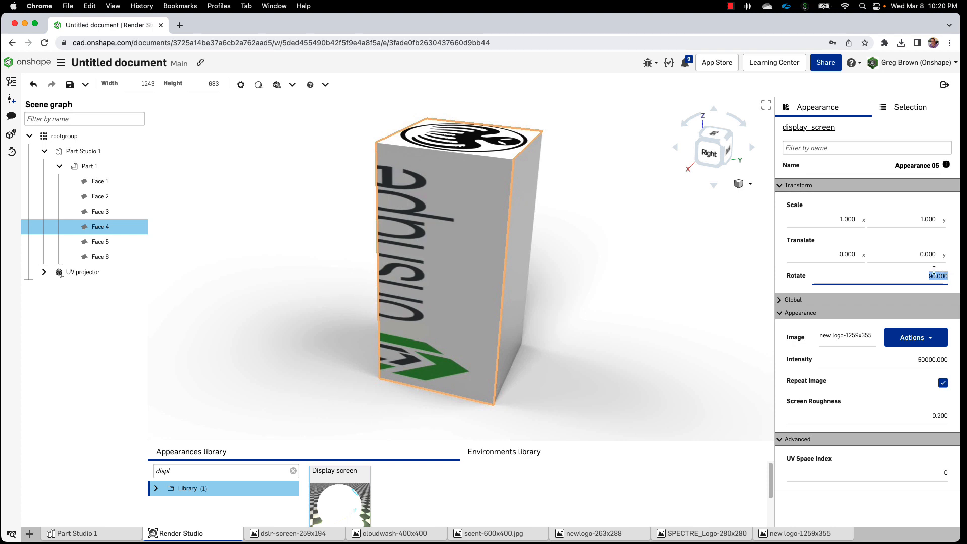
- Try logo image rotations of 45 and -90 degrees and return the rotation to 90
text(45)
key(Return)
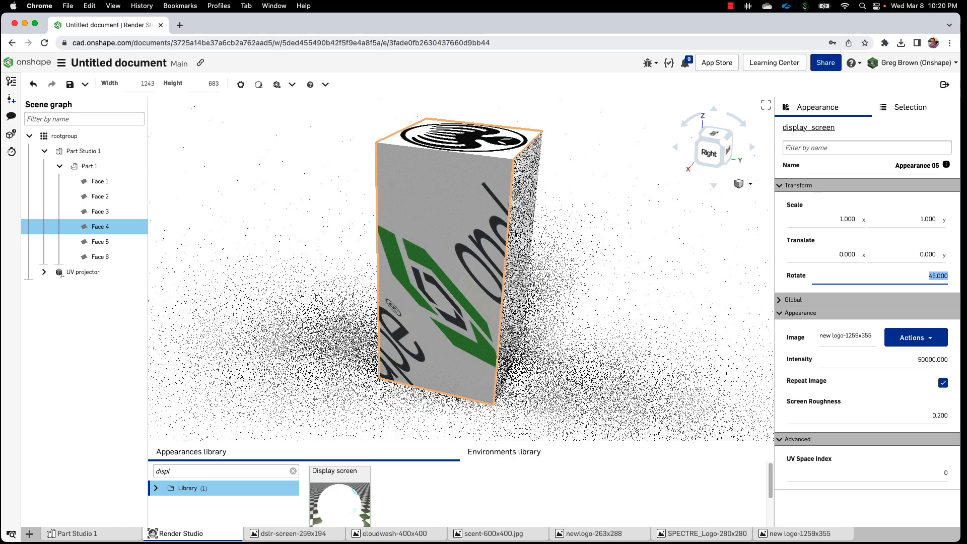
text(-90)
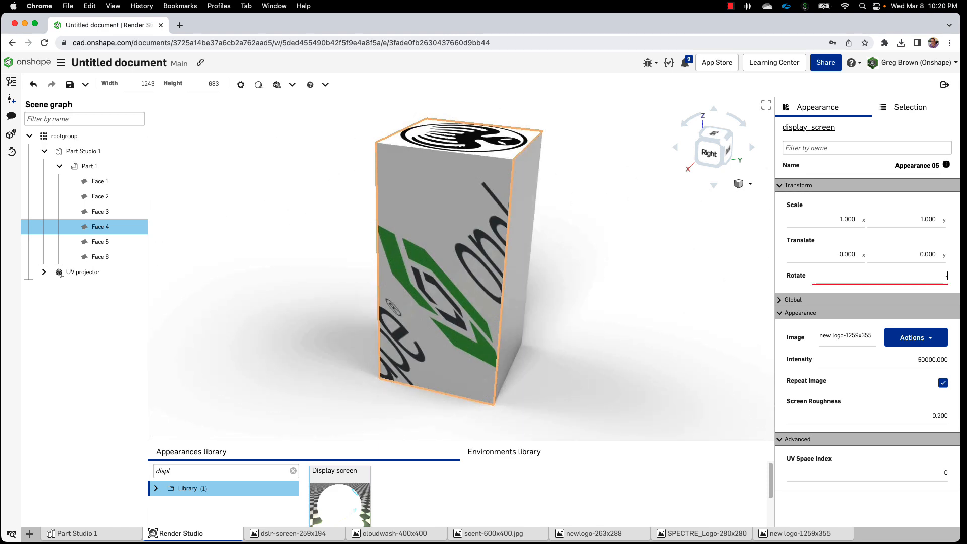
key(Return)
text(90)
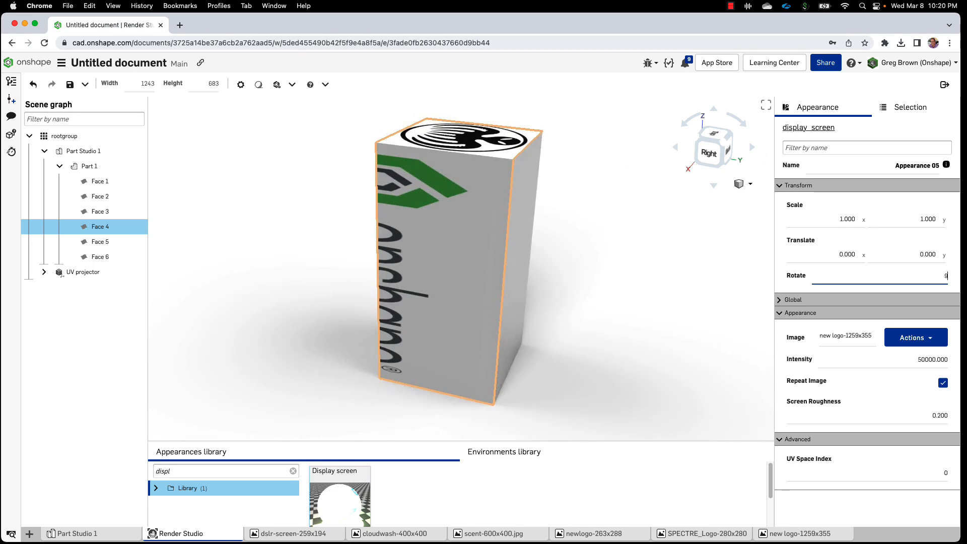
key(Return)
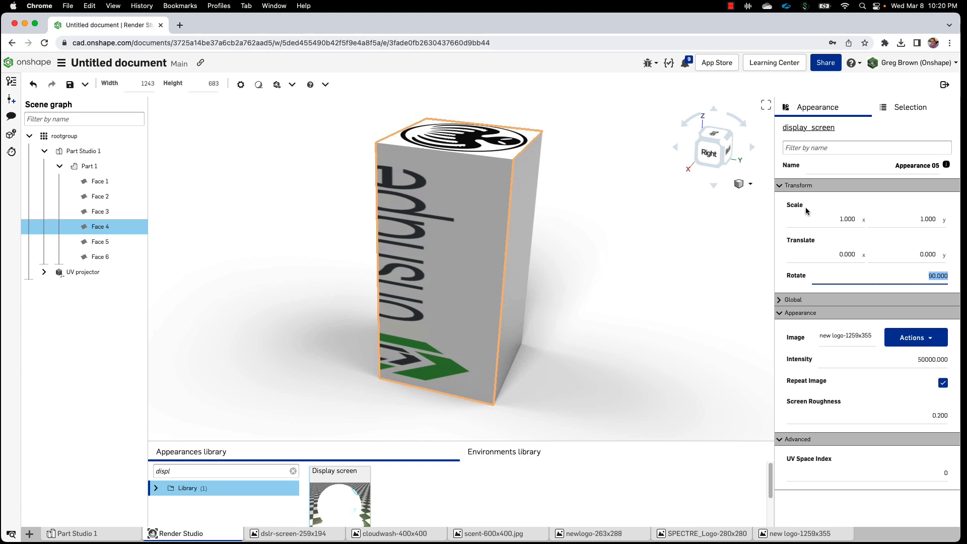
- Measure the length of the block's vertical edge in Part Studio 1 and return to Render Studio
mouse_move(801, 205)
click(75, 534)
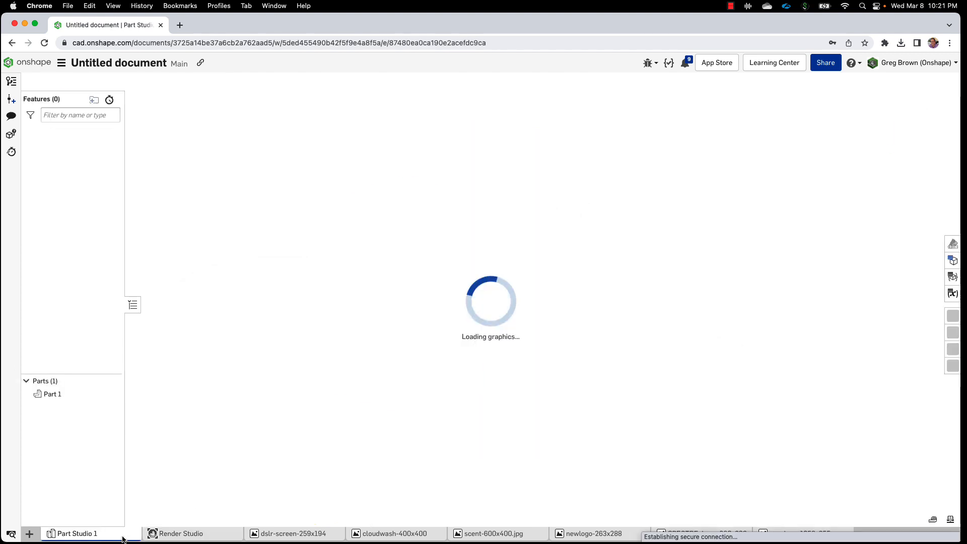
click(408, 250)
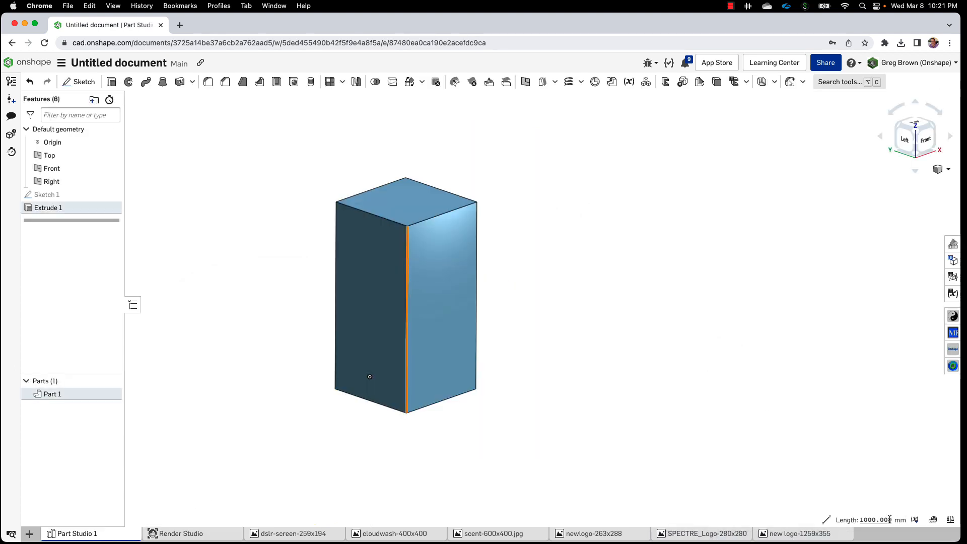
click(214, 536)
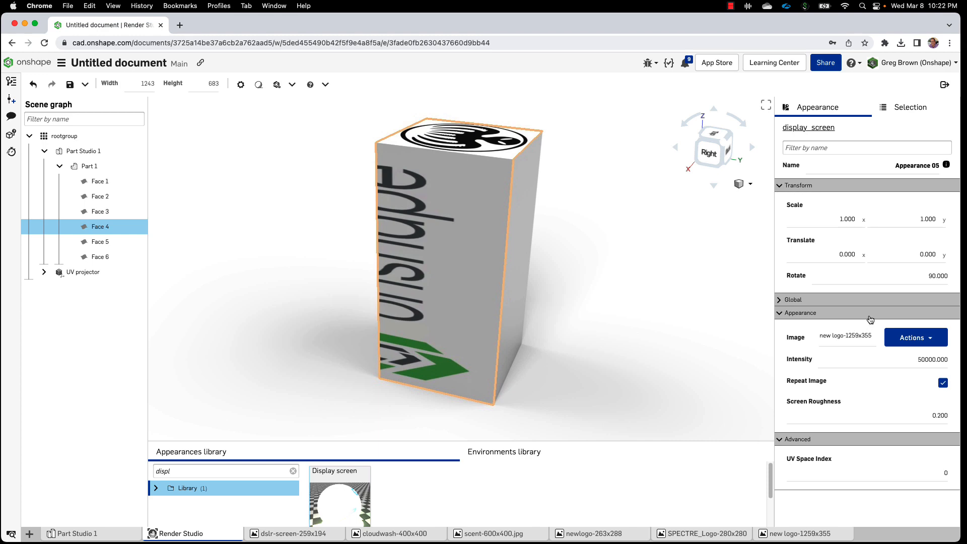
- Set the logo image's Y scale to 0.282 to correct its proportions on the right face
click(940, 220)
text(.282)
key(Return)
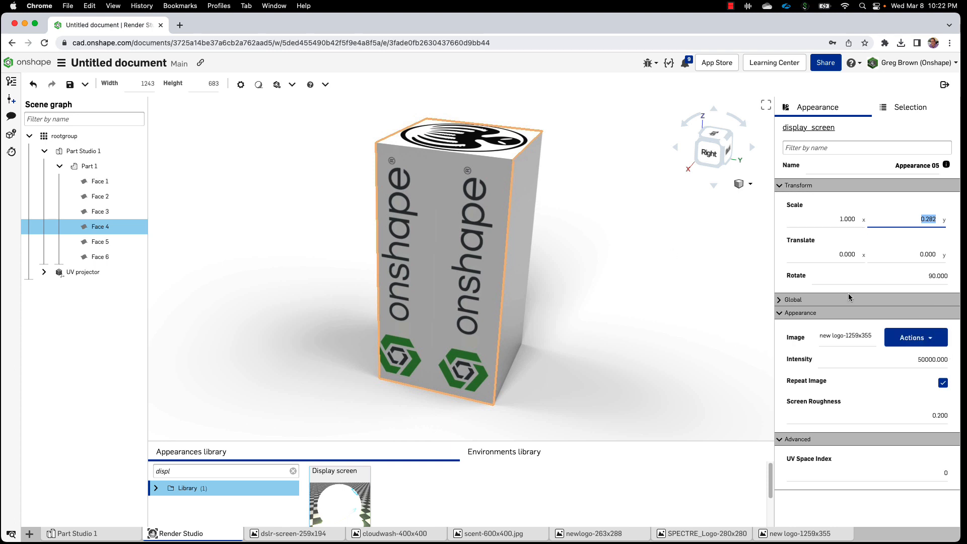
- Shift the logo image on the right face by setting its Y translation to 0.1
click(839, 220)
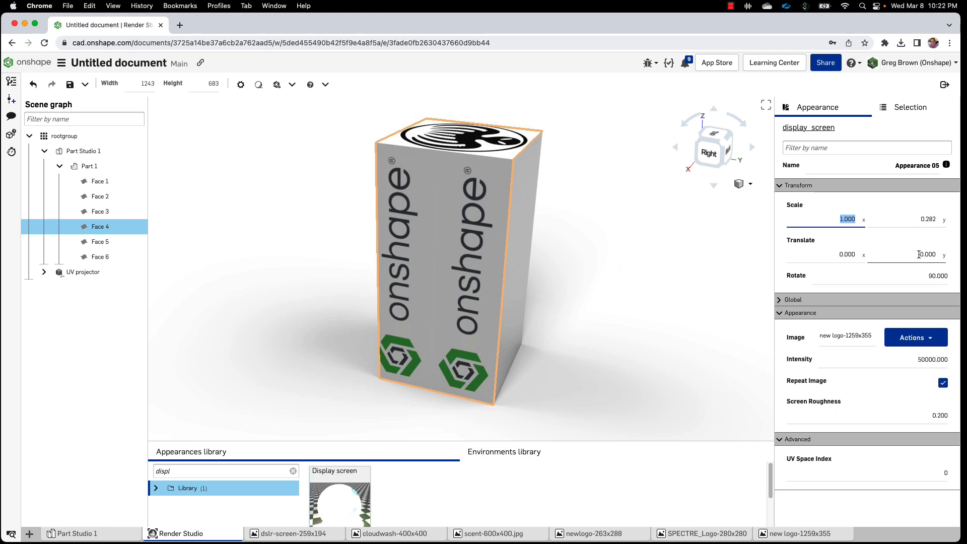
click(935, 255)
text(0.1)
key(Return)
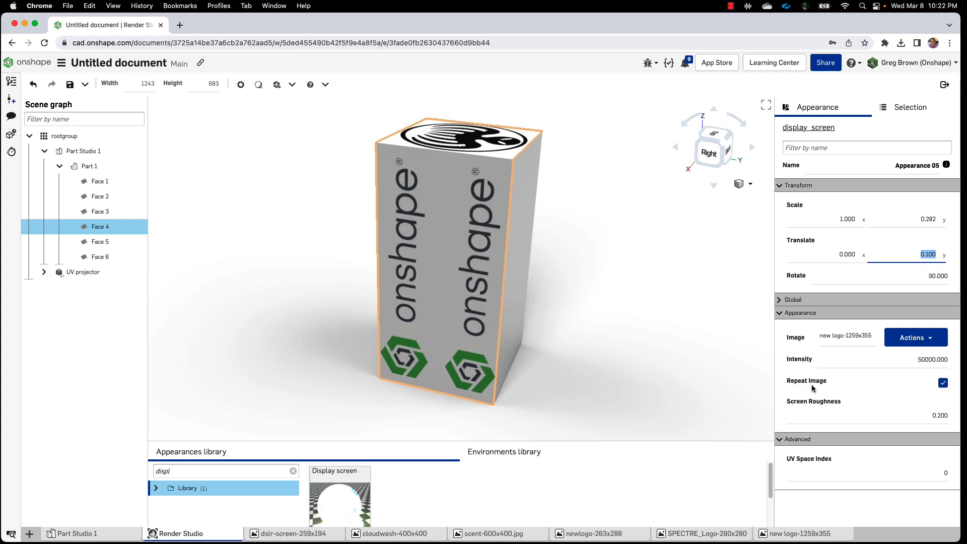
- Set the display screen's intensity to 150000 and inspect the brighter logo face from several angles
mouse_move(489, 253)
right_down()
mouse_move(506, 244)
mouse_move(491, 252)
right_up()
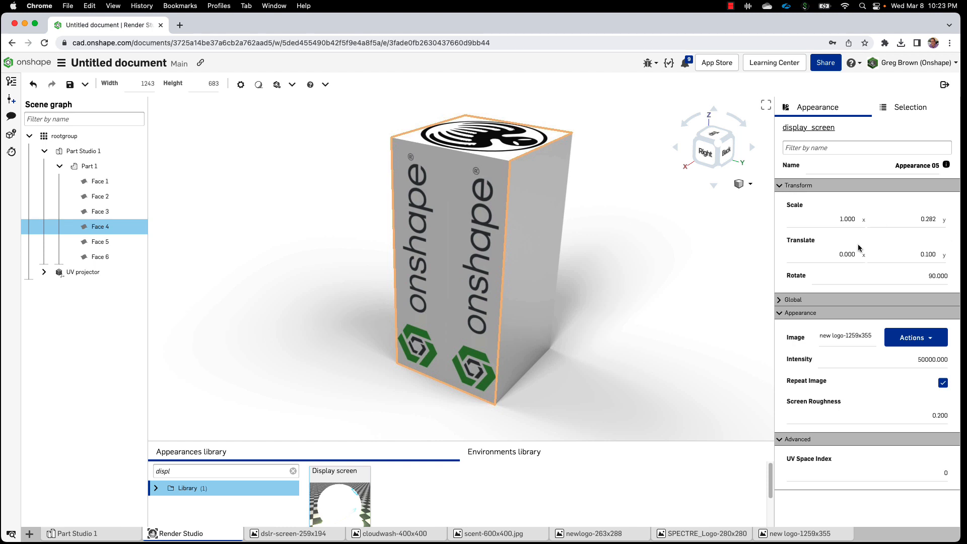
right_drag(624, 278, 627, 280)
click(927, 360)
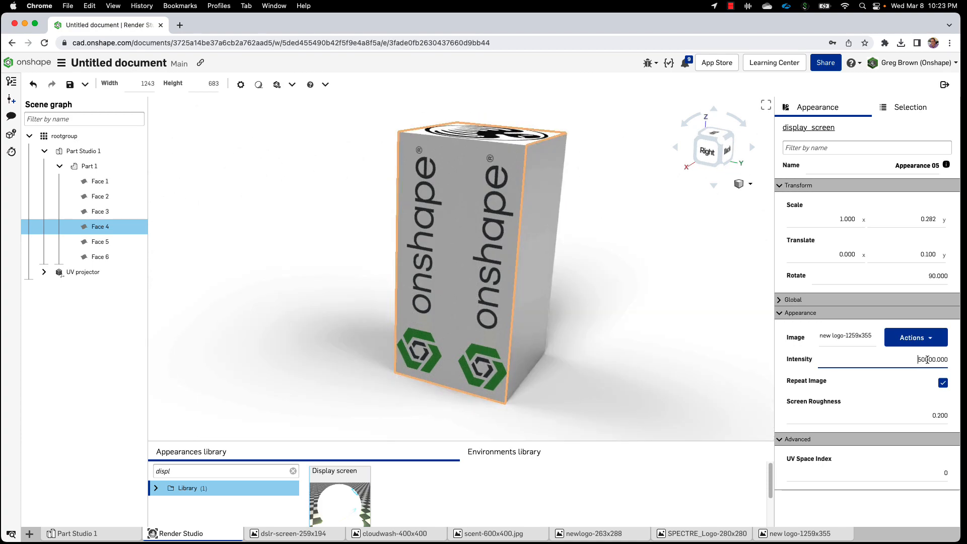
right_drag(686, 295, 670, 304)
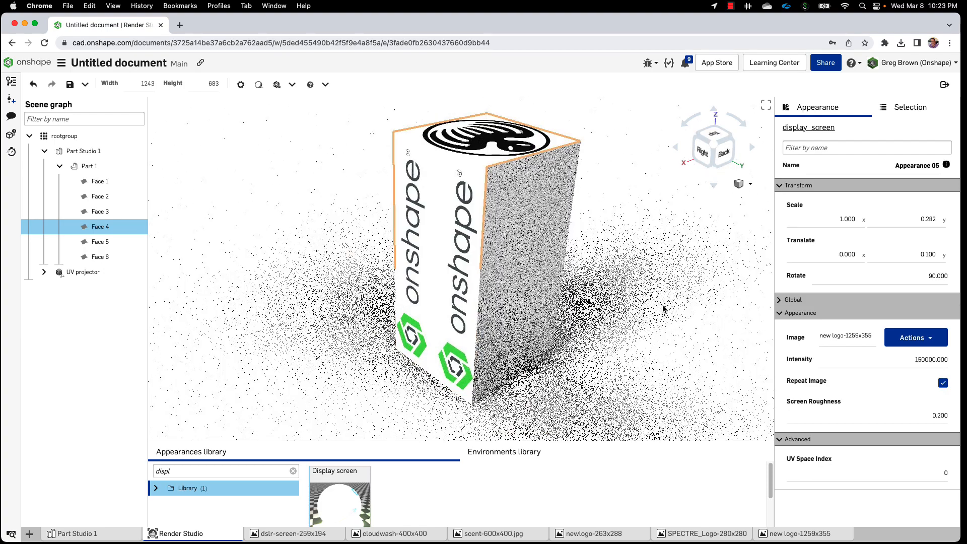
right_drag(507, 272, 504, 270)
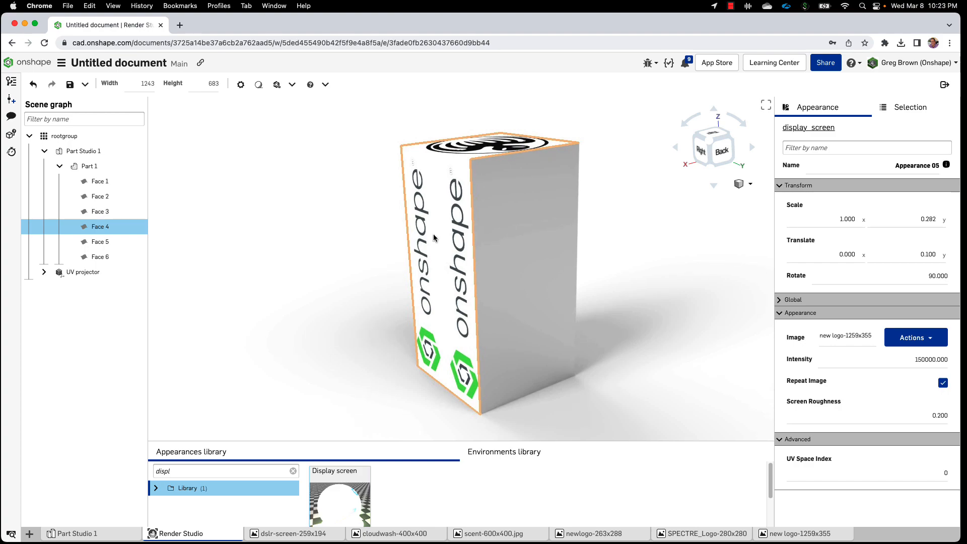
right_drag(433, 234, 480, 248)
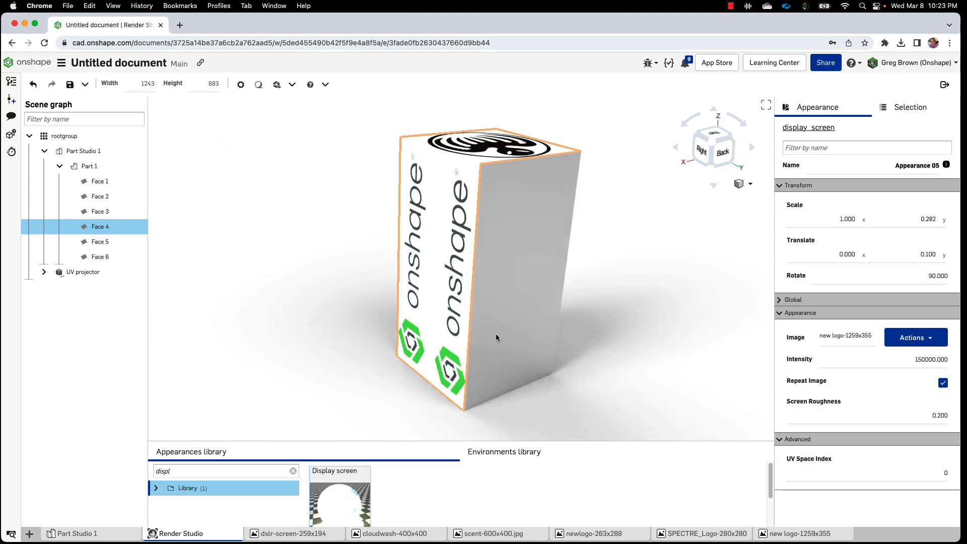
- Find the Add simple sticker appearance, assign it to the block's back face only, and clear the selection
right_drag(511, 350, 573, 294)
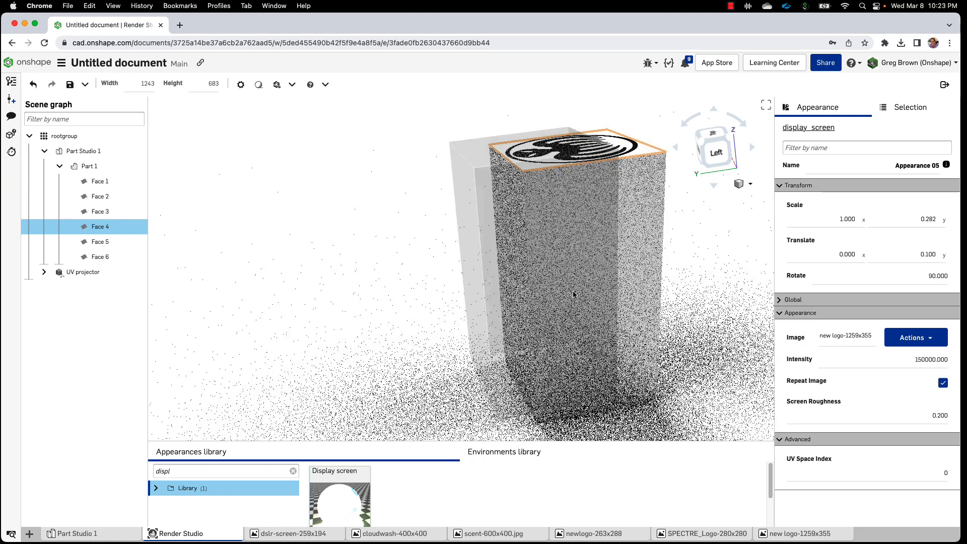
middle_drag(573, 291, 495, 283)
right_drag(493, 285, 565, 282)
drag(190, 473, 146, 473)
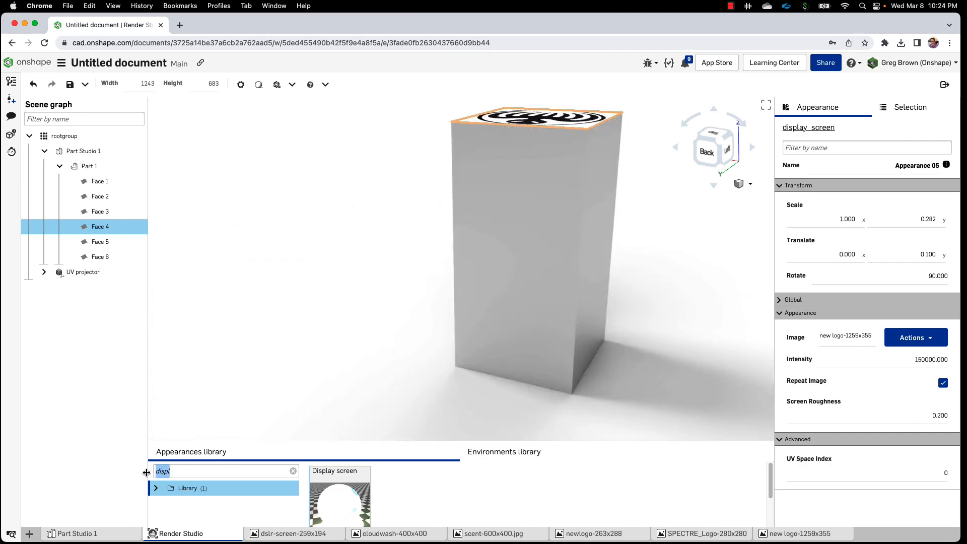
text(sticker)
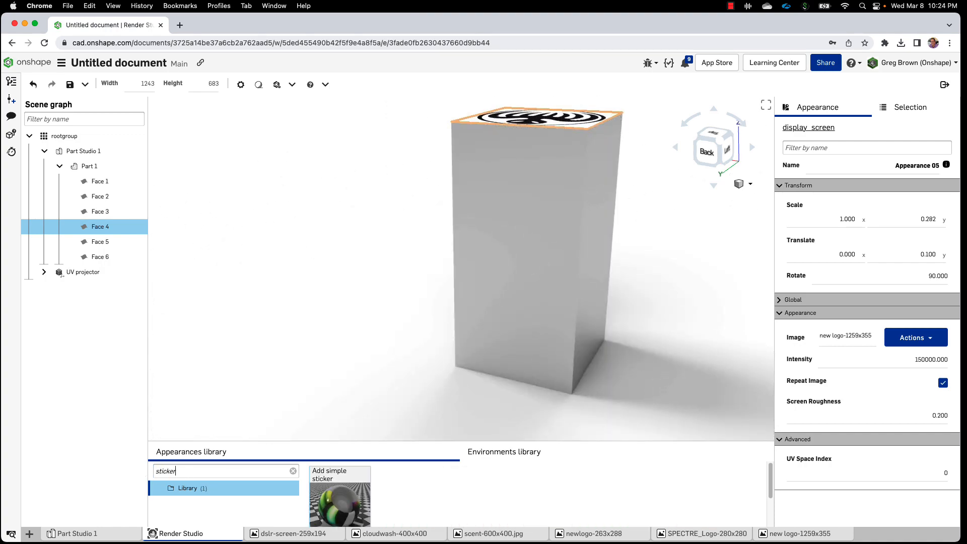
drag(324, 496, 518, 317)
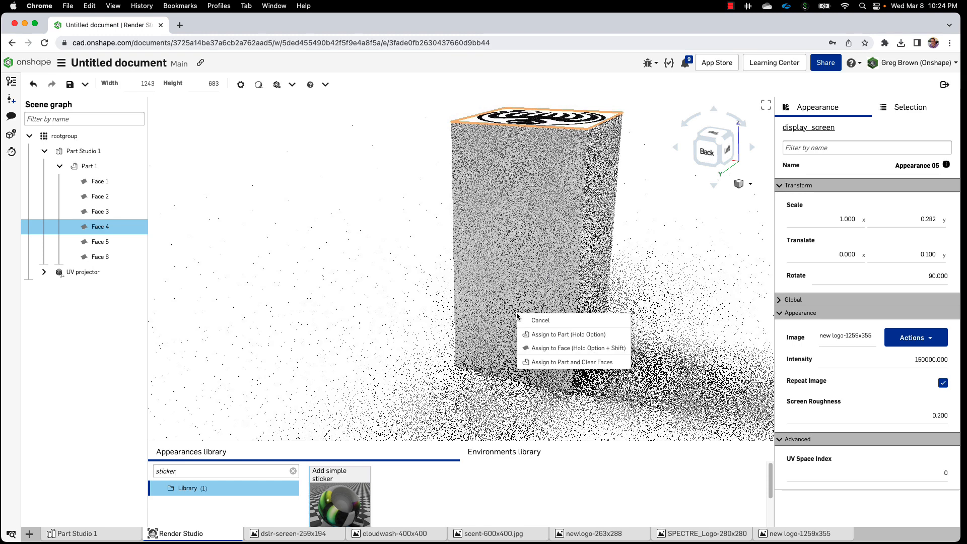
click(601, 349)
click(560, 217)
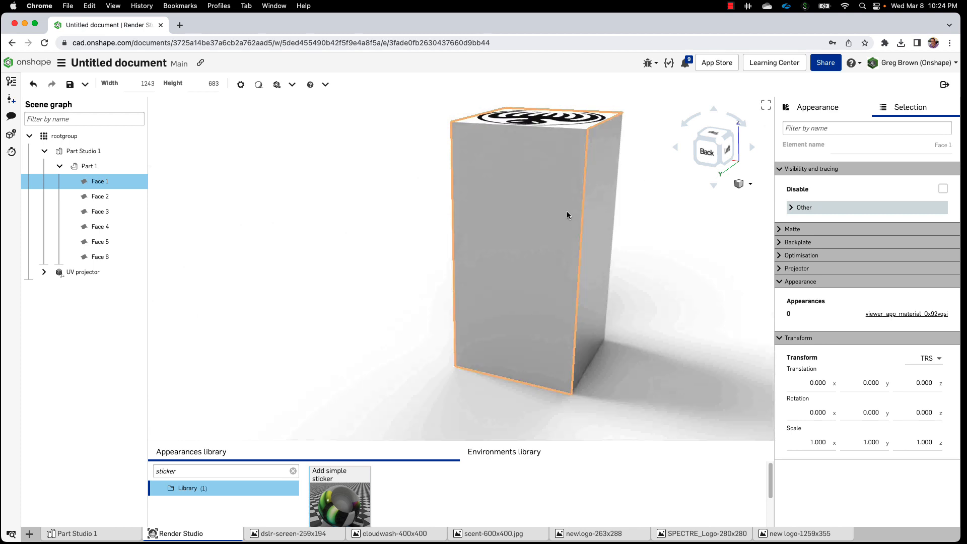
click(688, 306)
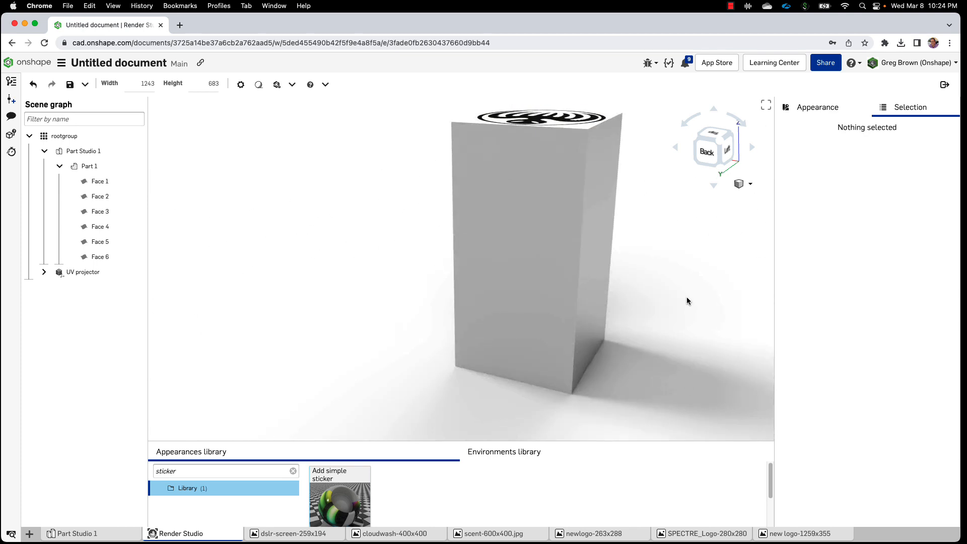
- Set the back face's sticker base material to the Adobe antique octagon dot mud appearance
click(544, 301)
click(818, 107)
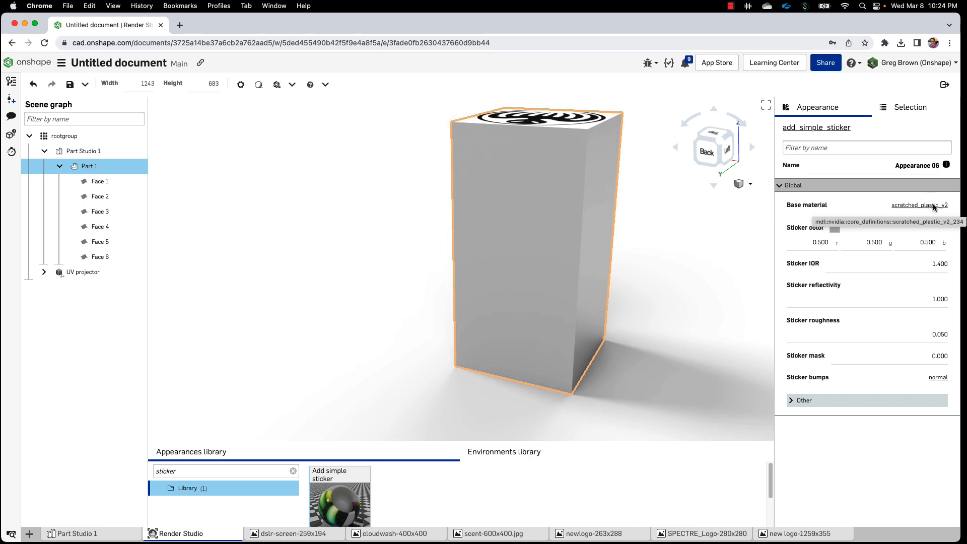
click(292, 471)
scroll(437, 496, down, 5)
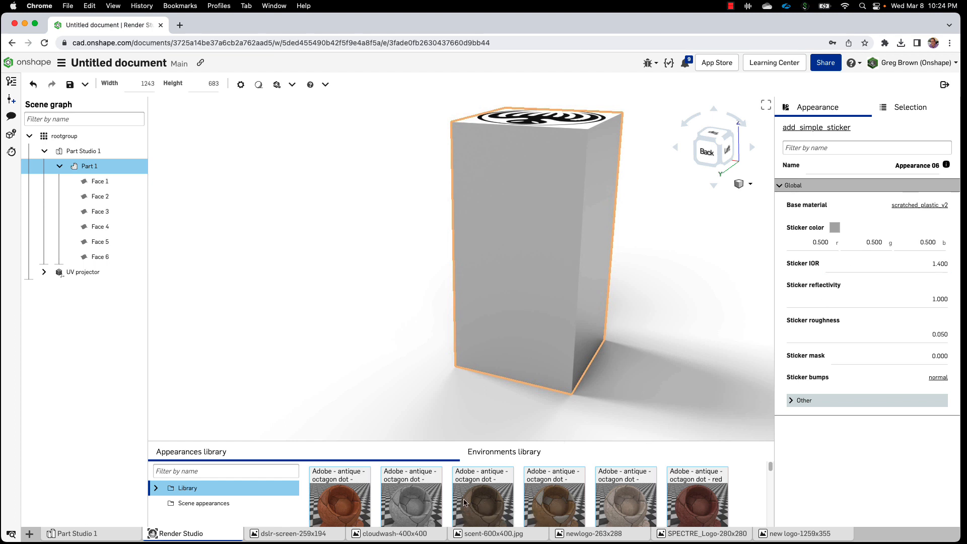
drag(488, 503, 877, 210)
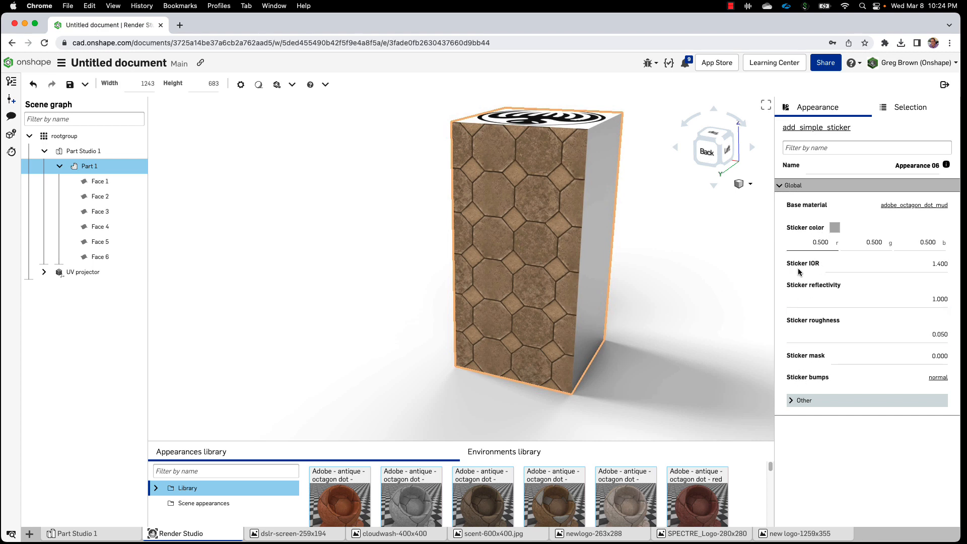
- Find the Bitmap texture, assign it to the sticker color, and load the new logo-1259x355 image
click(214, 472)
text(bitm)
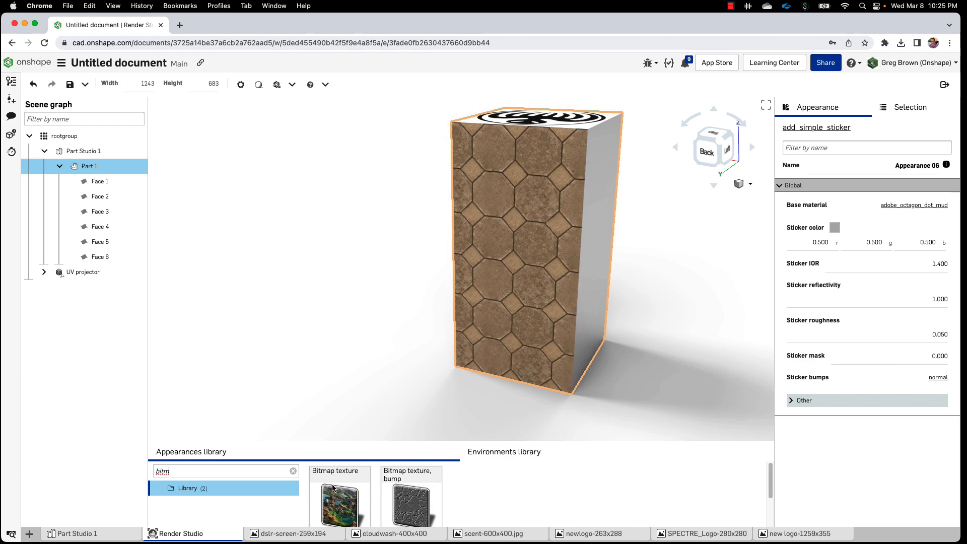
drag(332, 487, 855, 230)
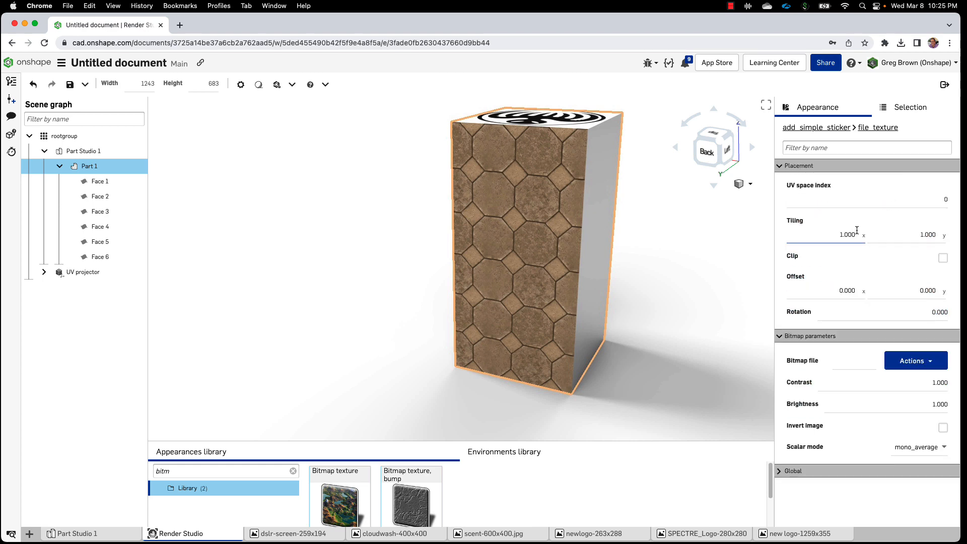
click(913, 362)
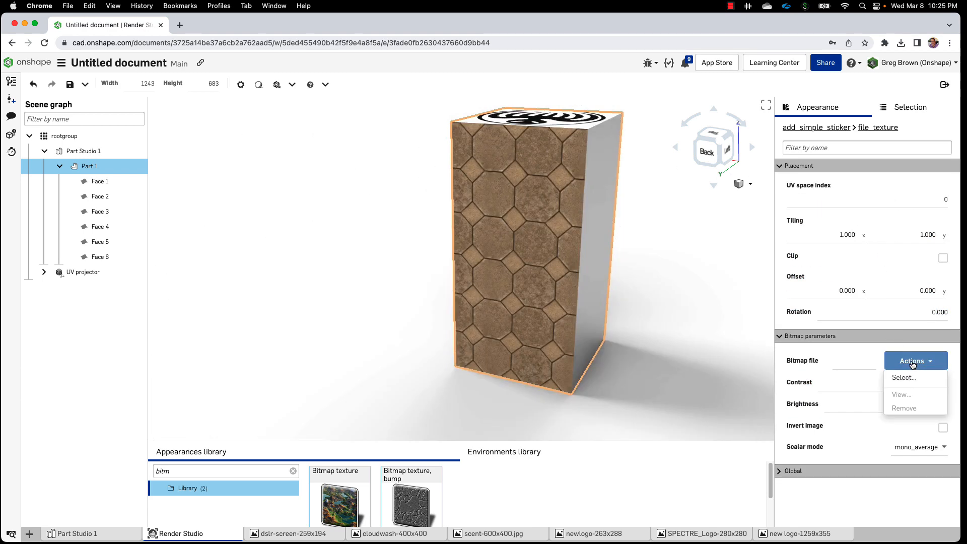
click(905, 377)
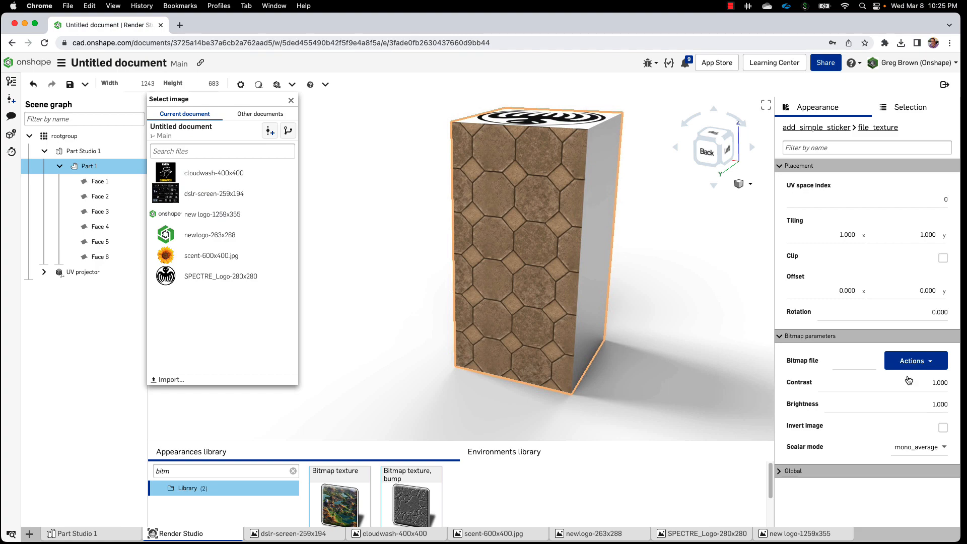
click(205, 214)
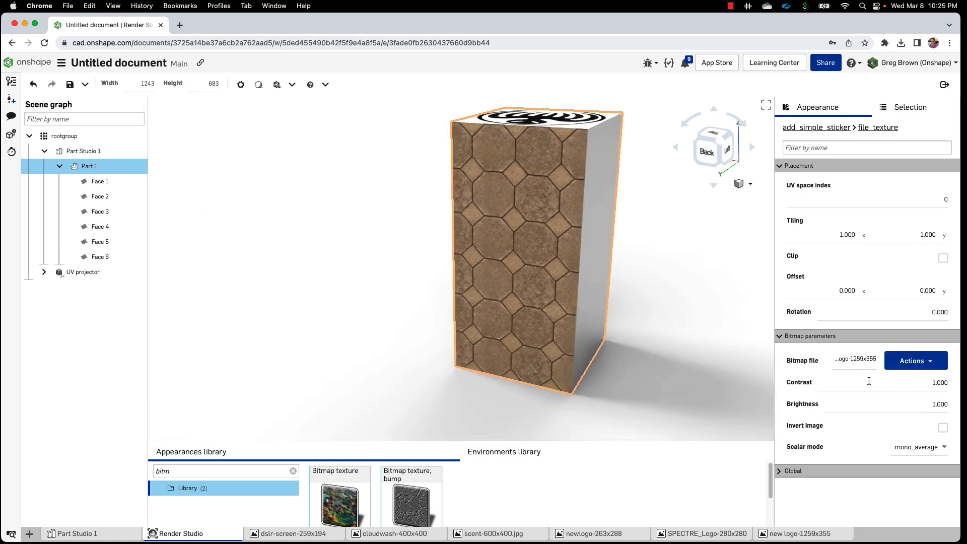
- Set the logo texture's scalar mode to mono_alpha and the sticker mask to 1
click(924, 451)
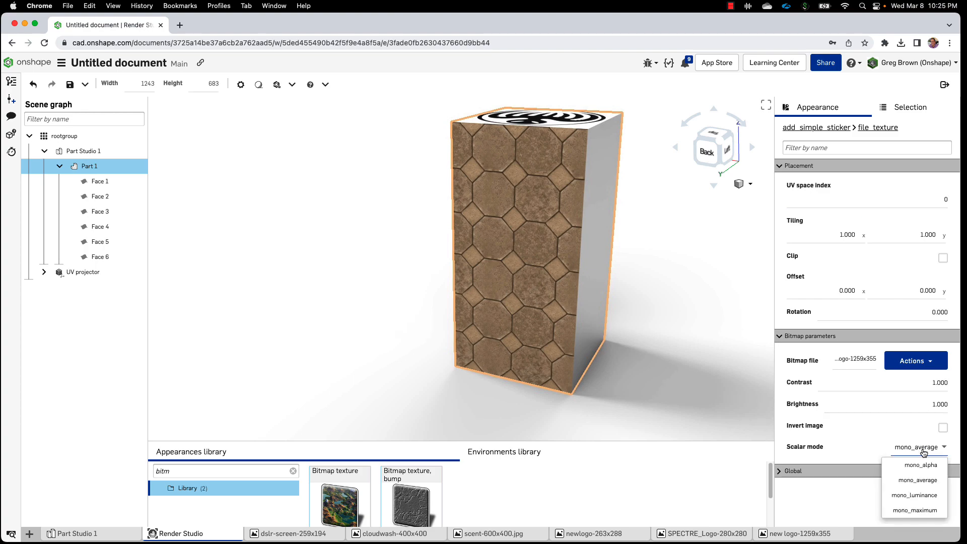
click(921, 465)
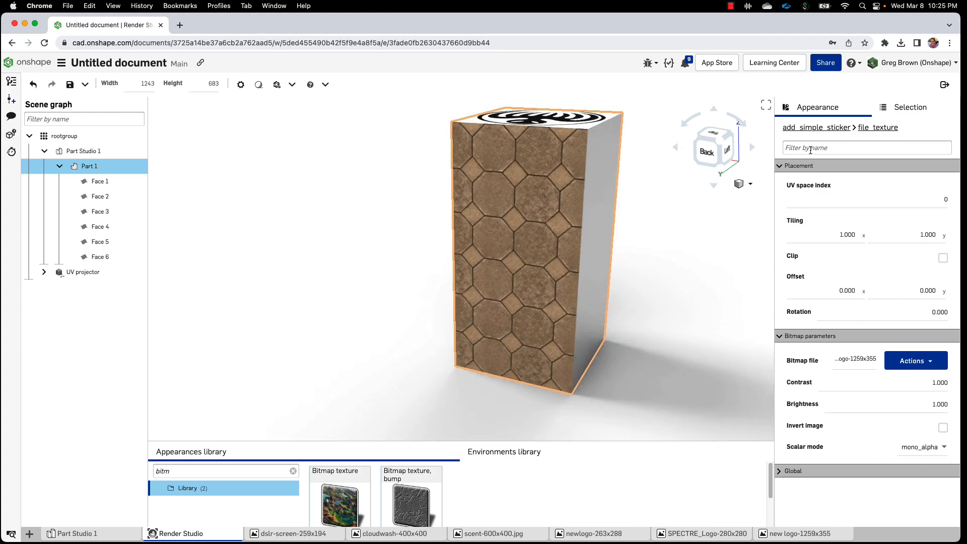
click(844, 130)
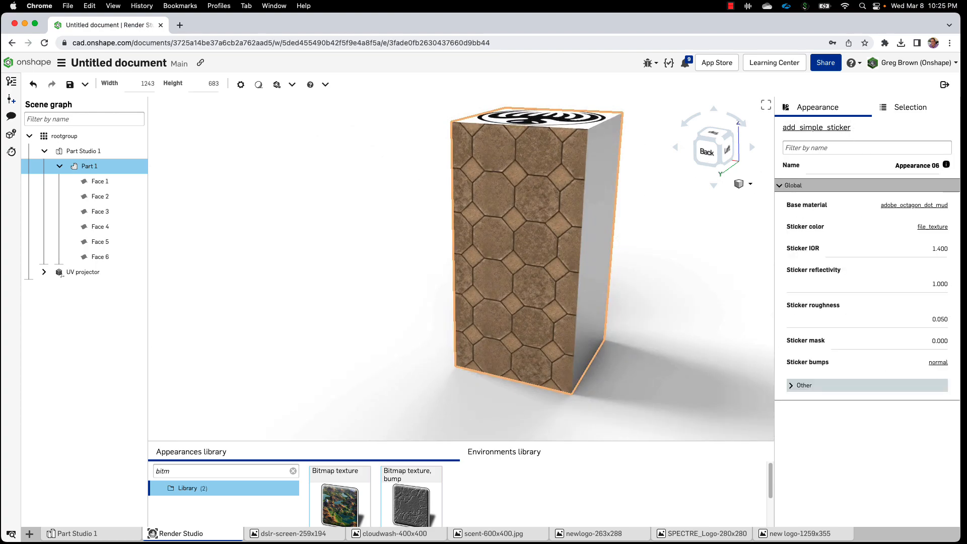
click(921, 341)
text(1)
key(Return)
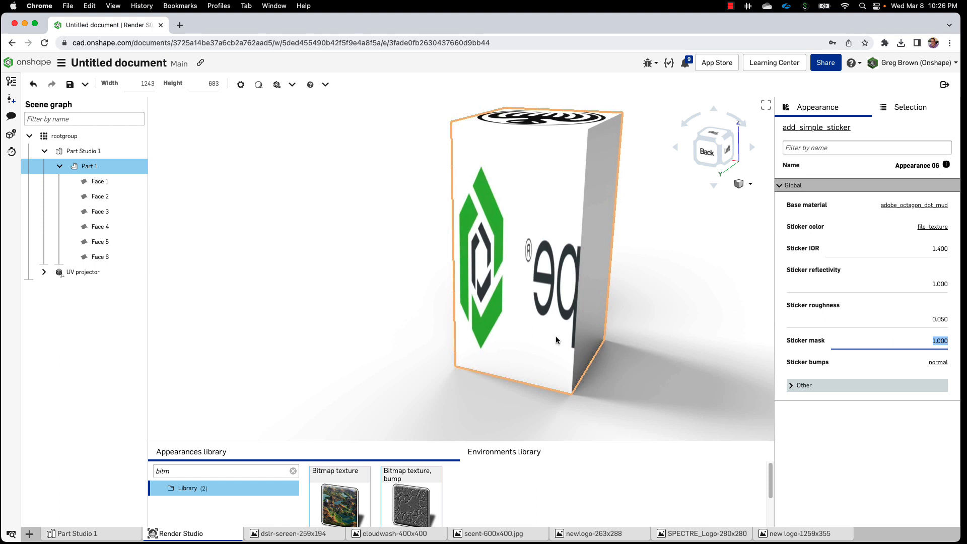
- Rotate the sticker color's logo texture by setting its rotation to 90
click(929, 227)
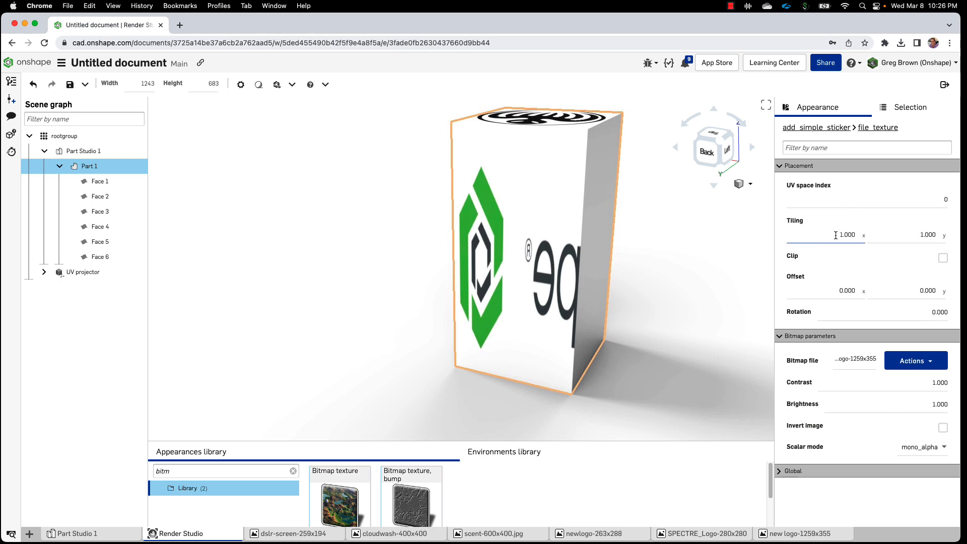
click(916, 312)
text(90)
key(Return)
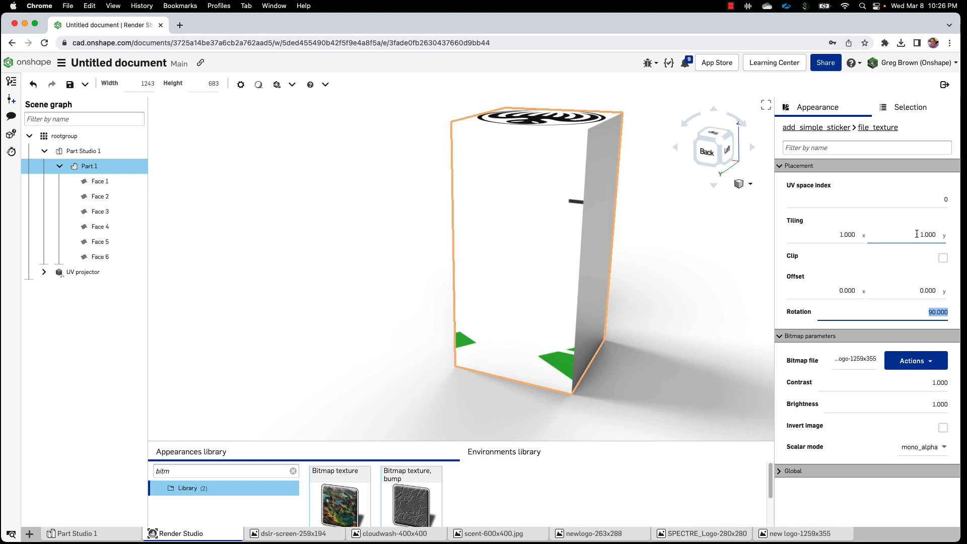
- Try a Y tiling of 1.7 and a Y offset of 0.2 on the sticker color texture
click(830, 237)
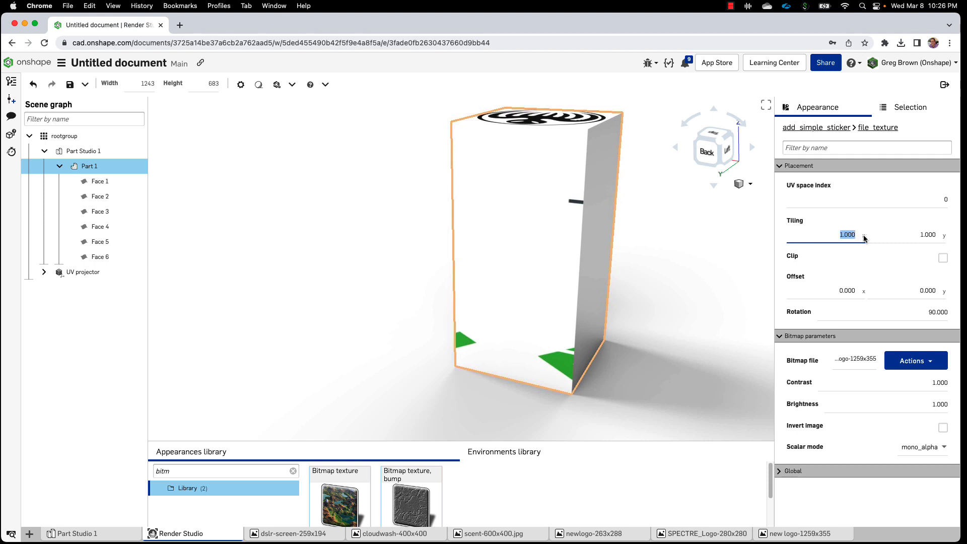
click(907, 237)
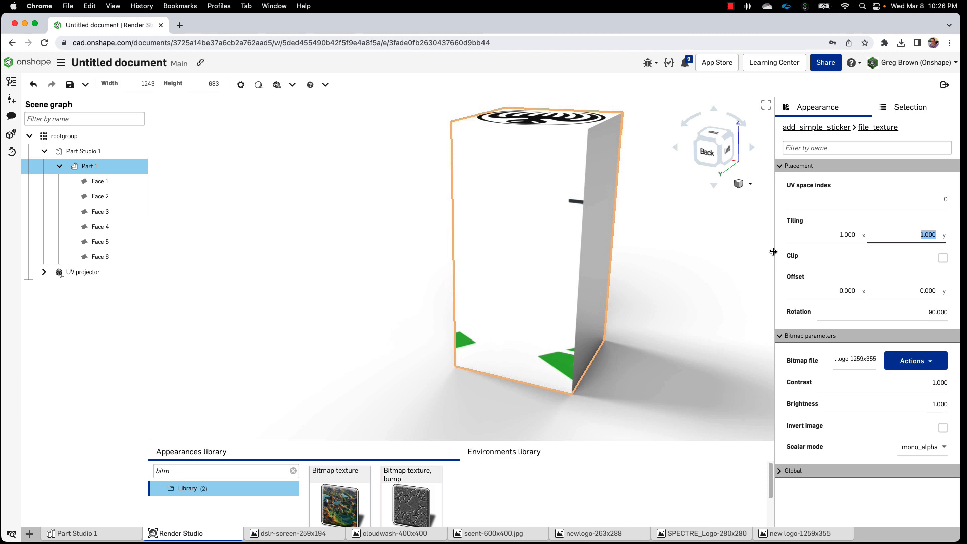
text(1.7)
key(Return)
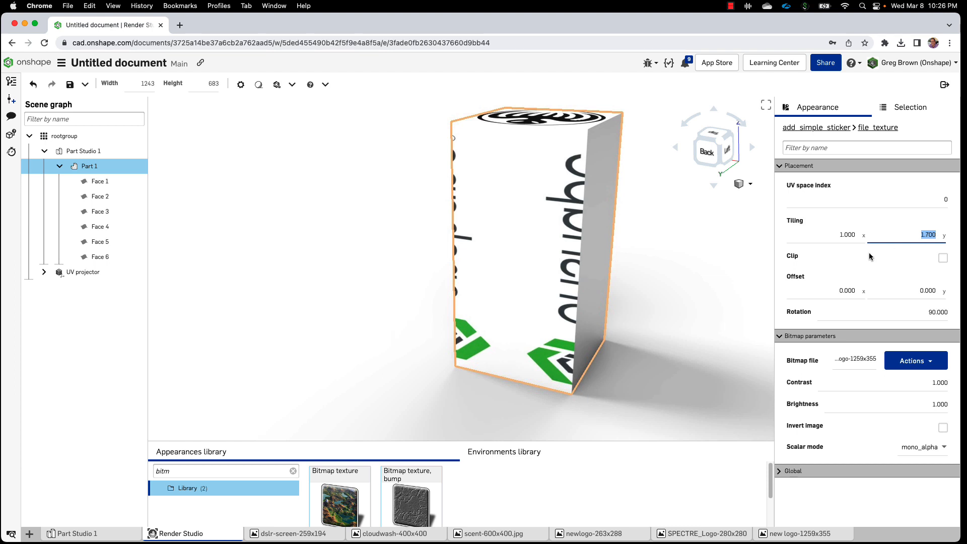
click(937, 288)
text(.2)
key(Return)
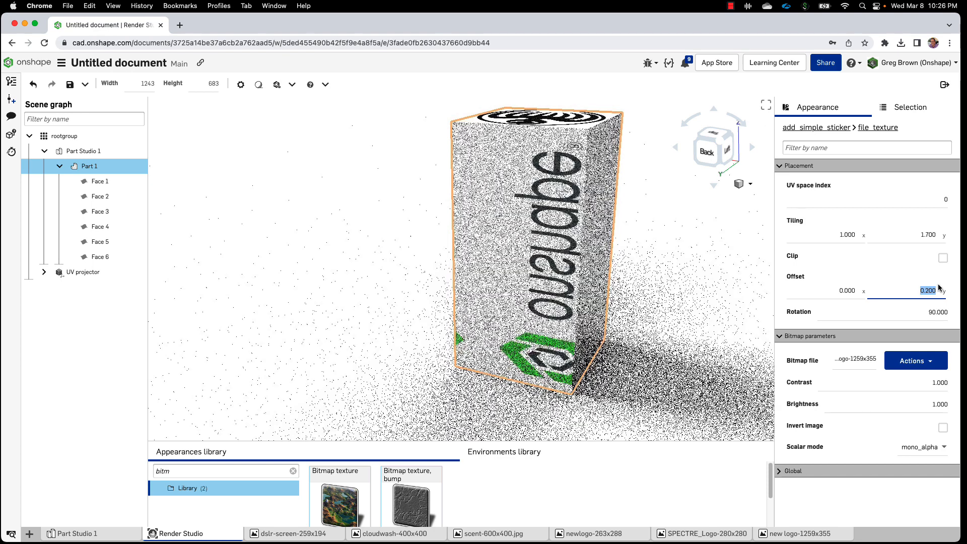
- Try Y tilings of 2 and 3 on the sticker color texture and settle on 3.546
click(943, 238)
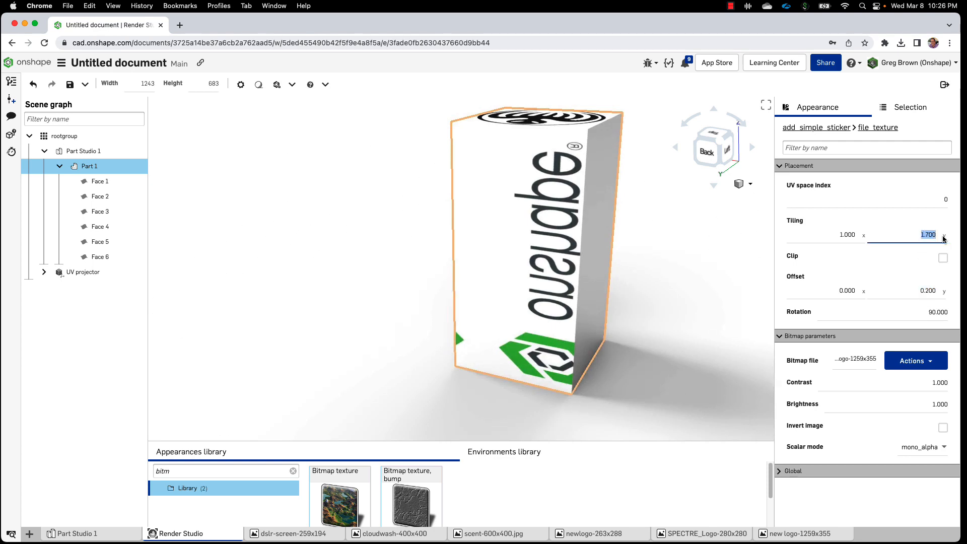
text(2)
key(Return)
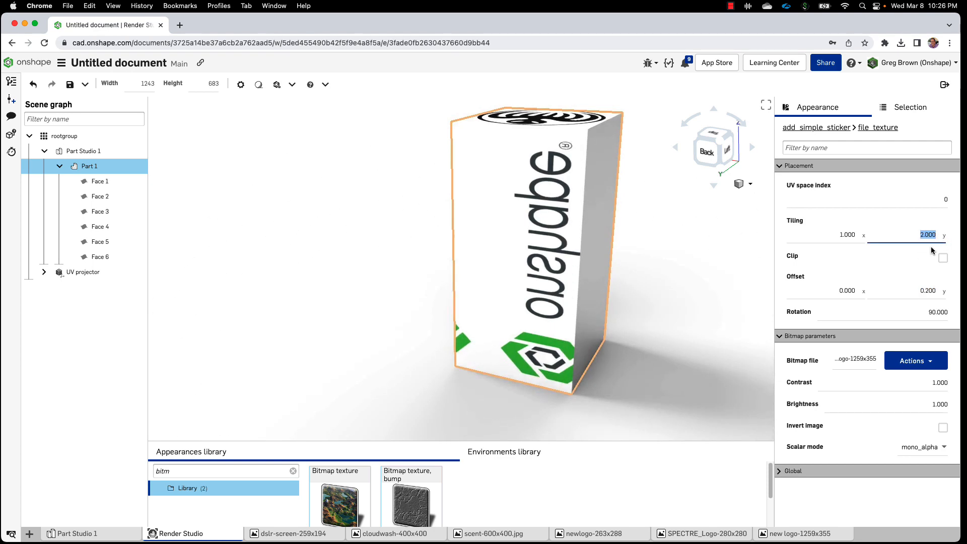
text(3)
key(Return)
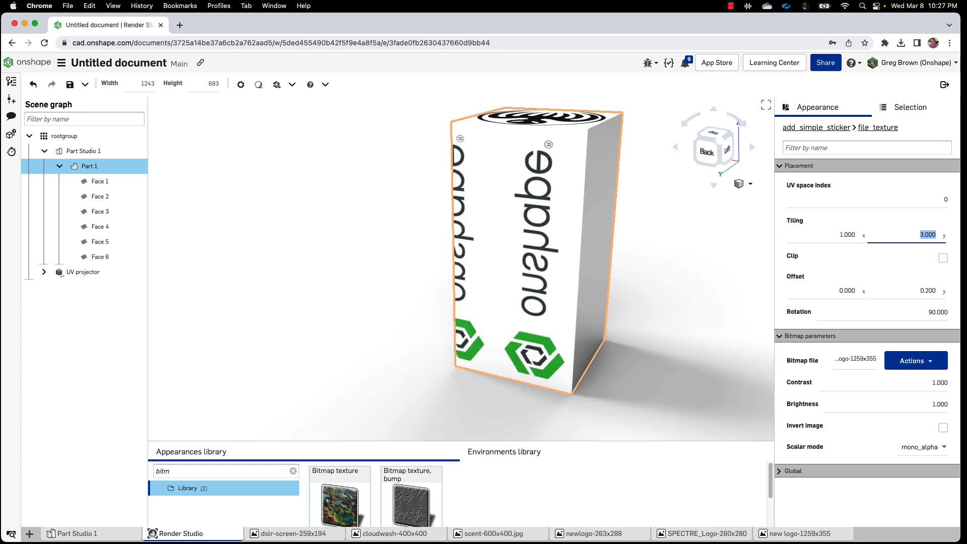
text(3.546)
key(Return)
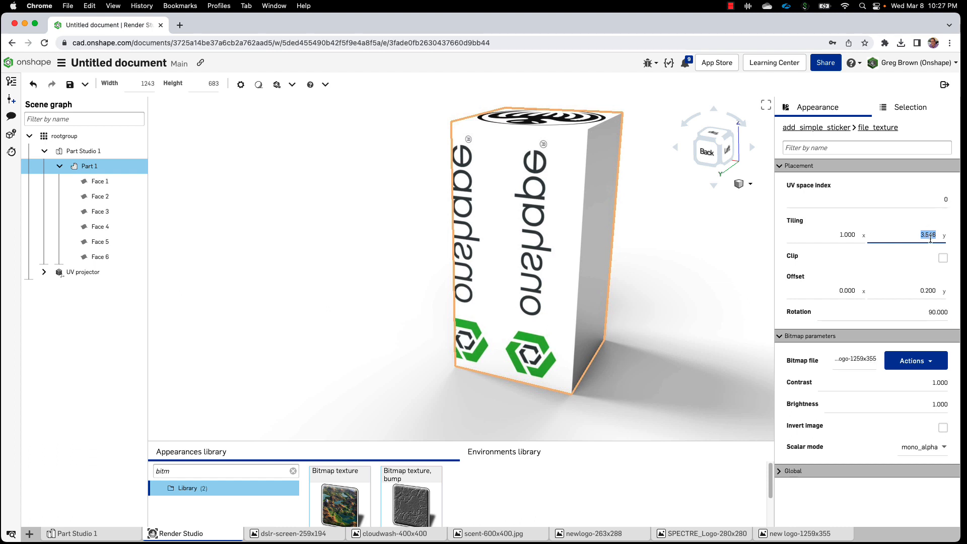
- Try a Y offset of 0.1 on the sticker color texture and settle on 0
drag(917, 291, 948, 289)
text(1)
key(Return)
text(0.1)
key(Return)
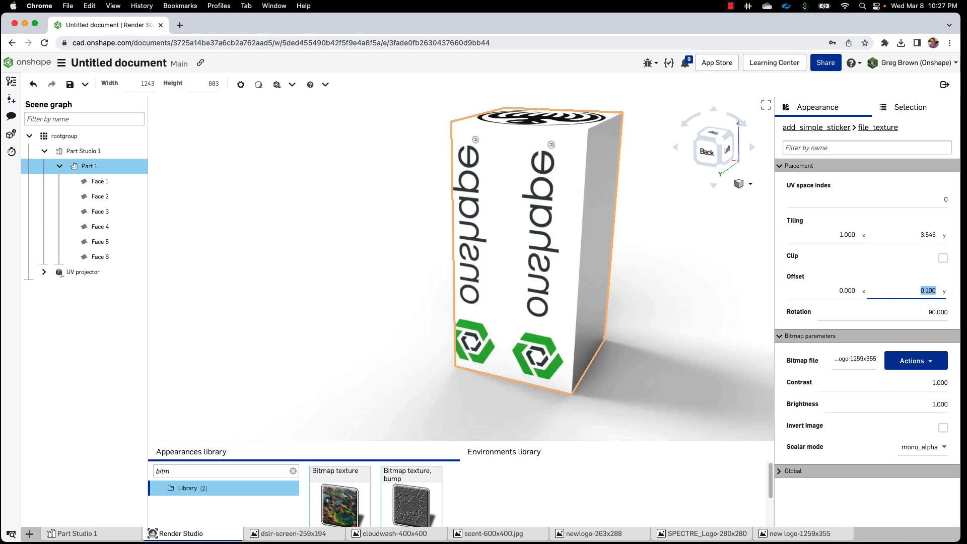
text(0)
key(Return)
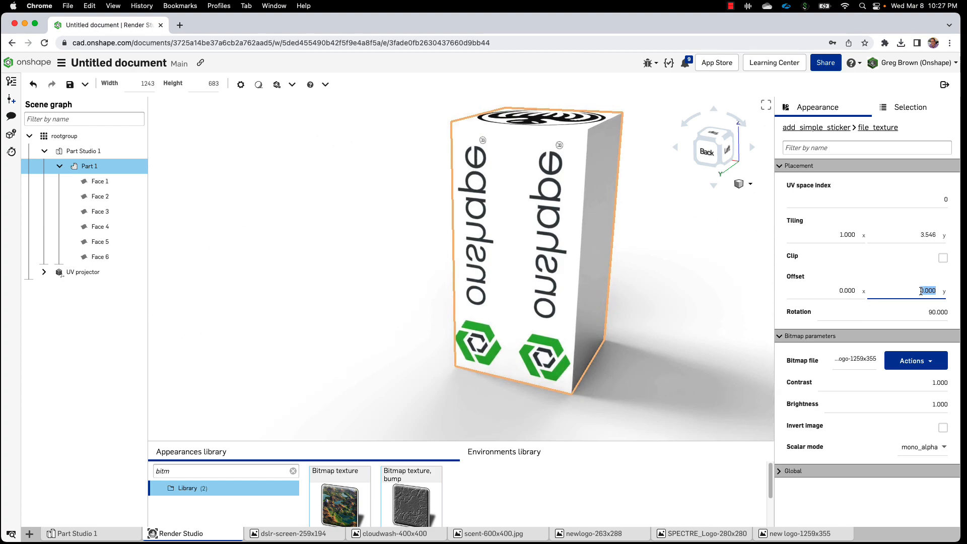
- Reselect the sticker on the back face, review its color texture's placement and bitmap settings, and return to the main sticker parameters
click(681, 285)
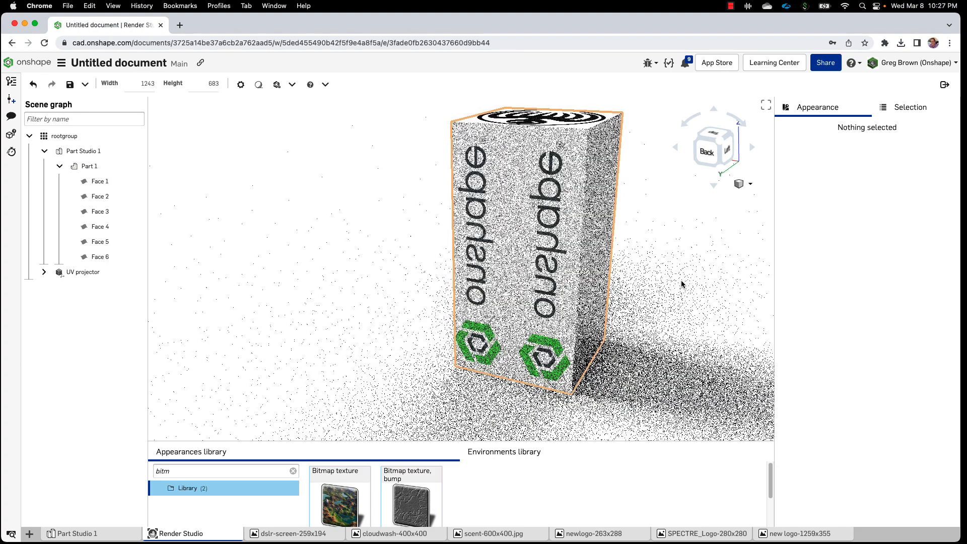
click(553, 296)
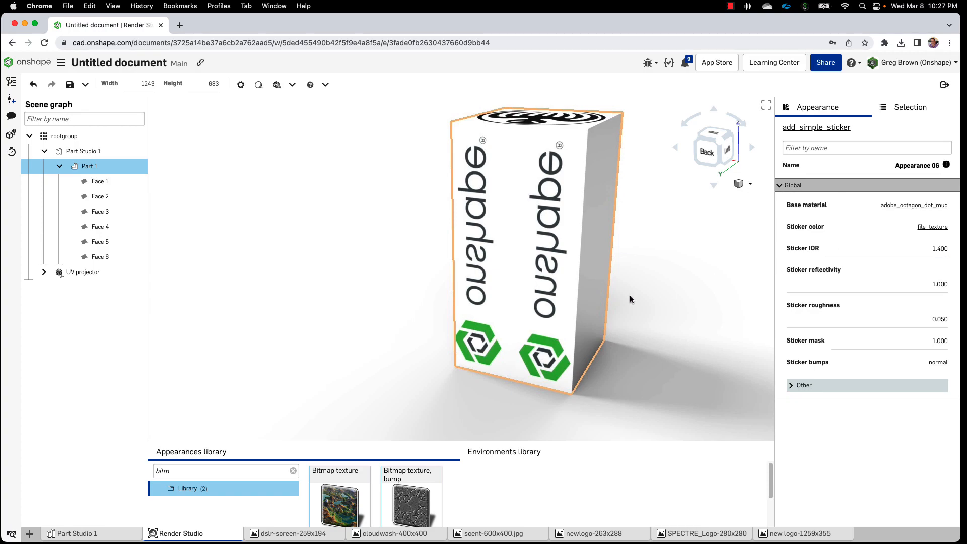
right_drag(573, 283, 637, 268)
click(561, 257)
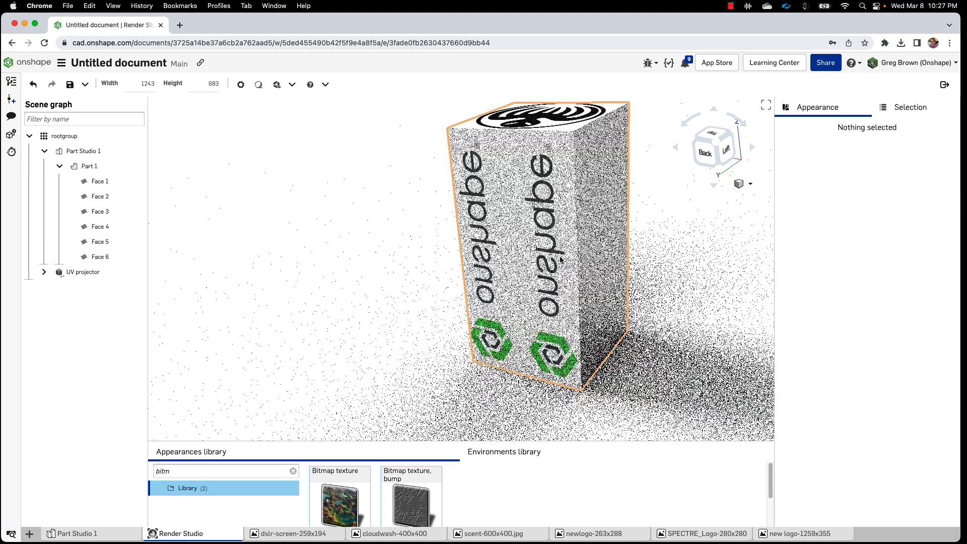
click(554, 204)
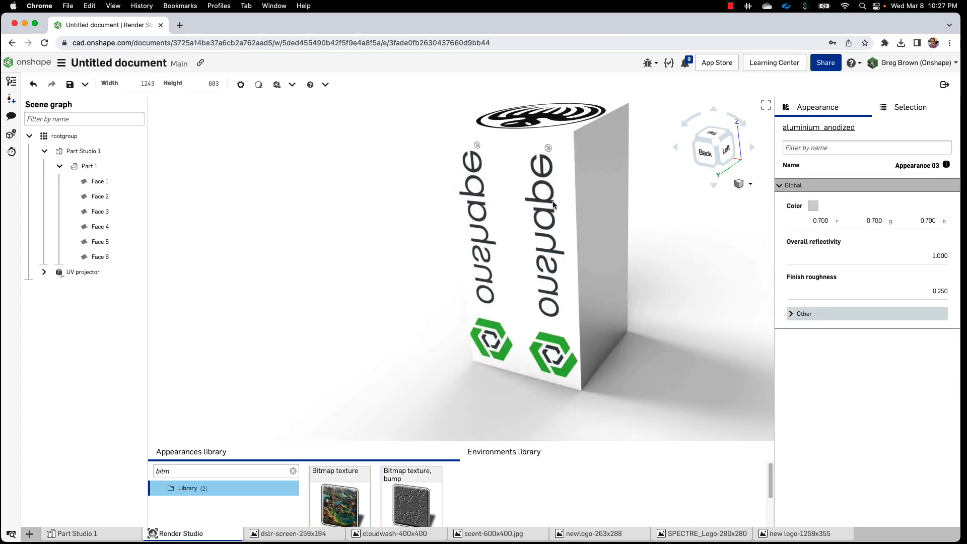
click(553, 204)
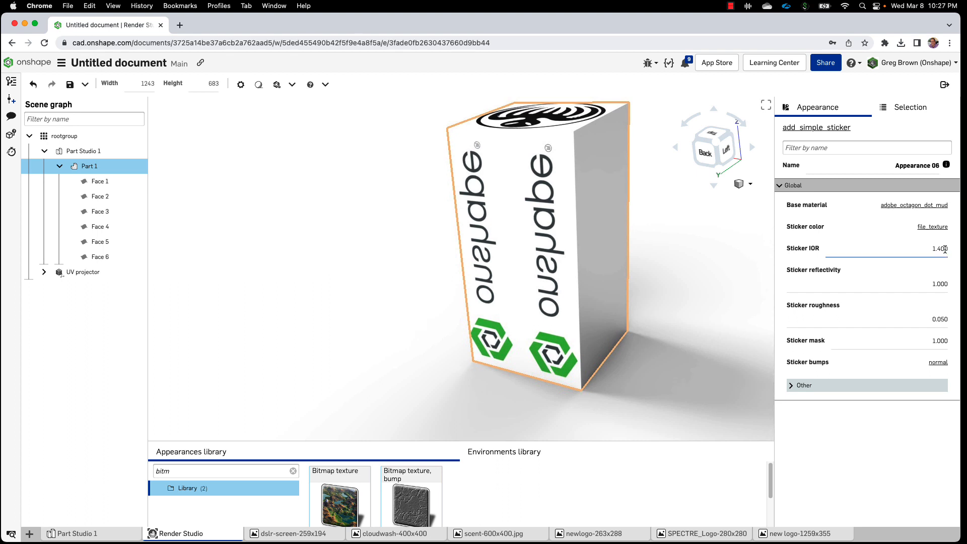
click(933, 228)
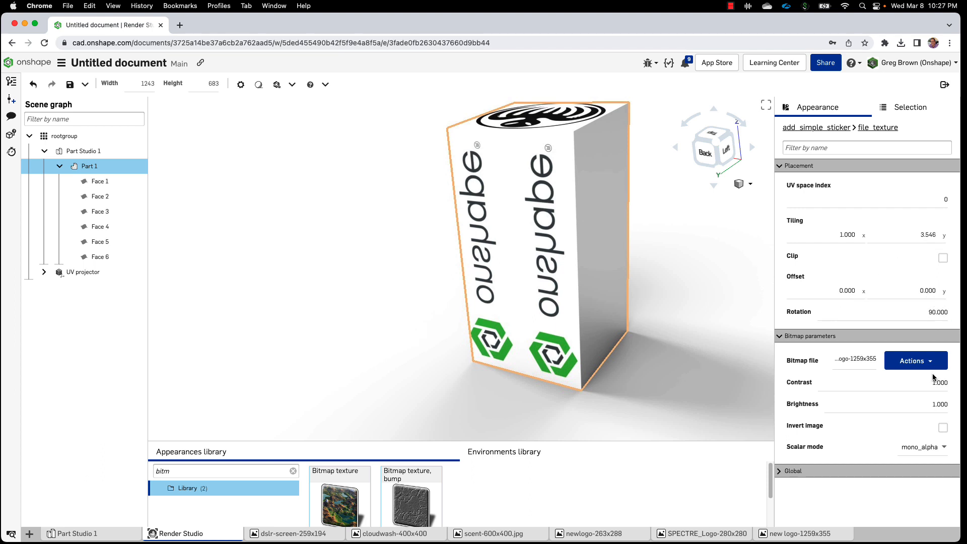
click(833, 129)
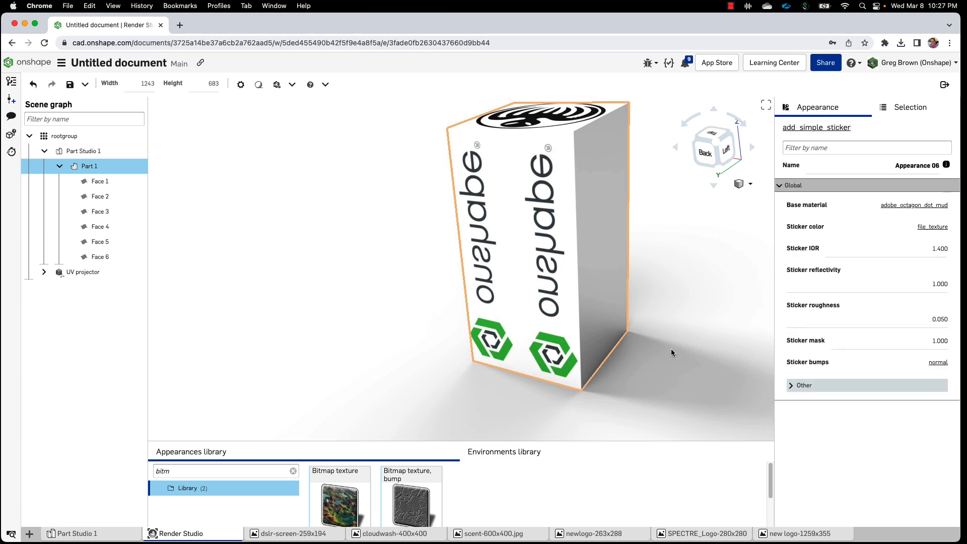
- Assign the Bitmap texture to the sticker mask and load the new logo-1259x355 image
drag(352, 501, 853, 347)
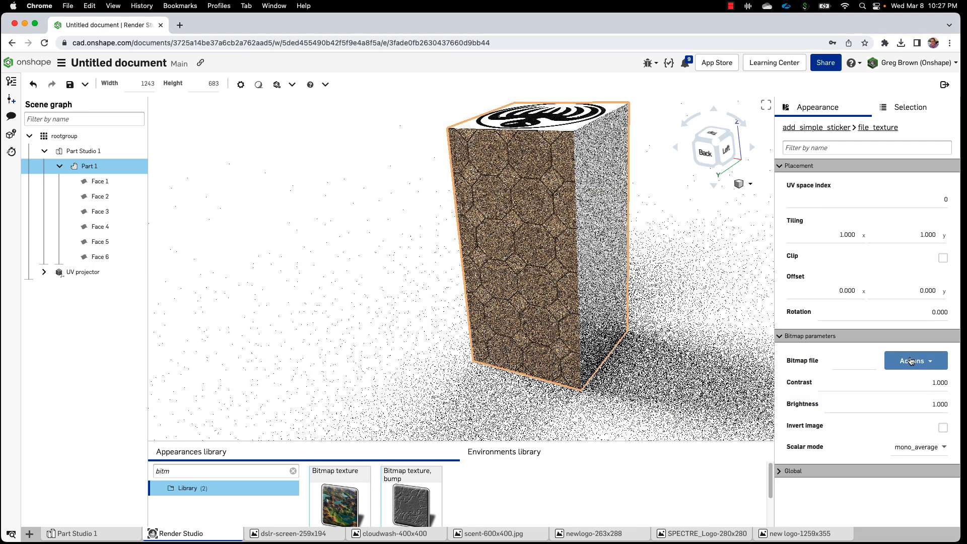
click(911, 360)
click(904, 383)
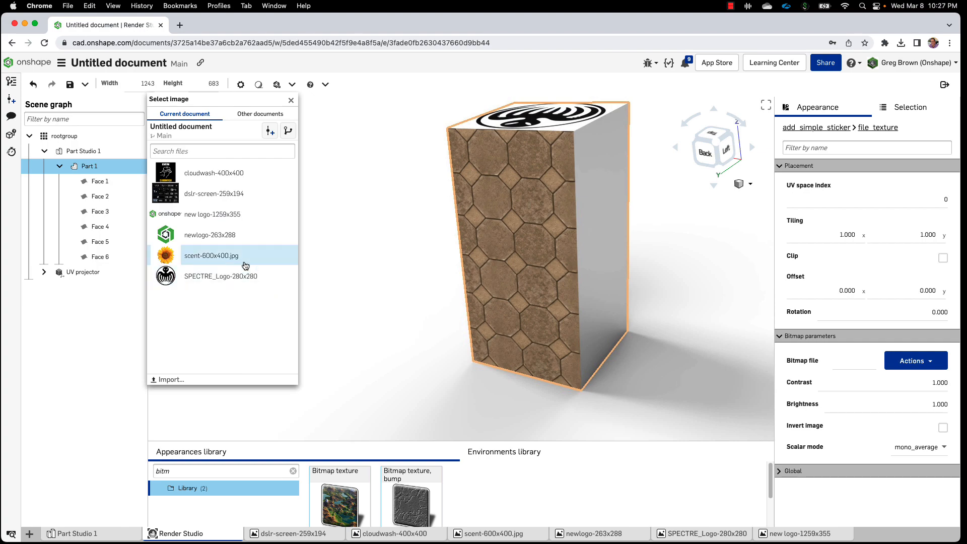
click(226, 215)
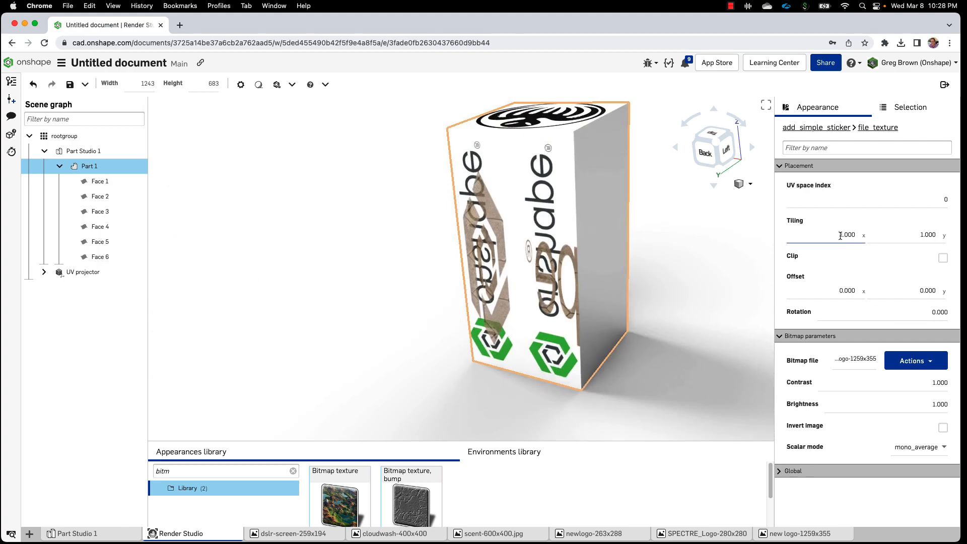
- Match the mask texture to the logo by setting its Y tiling to 3.546 and rotation to 90
drag(920, 234, 936, 236)
text(3.546)
drag(846, 312, 936, 313)
text(90)
key(Return)
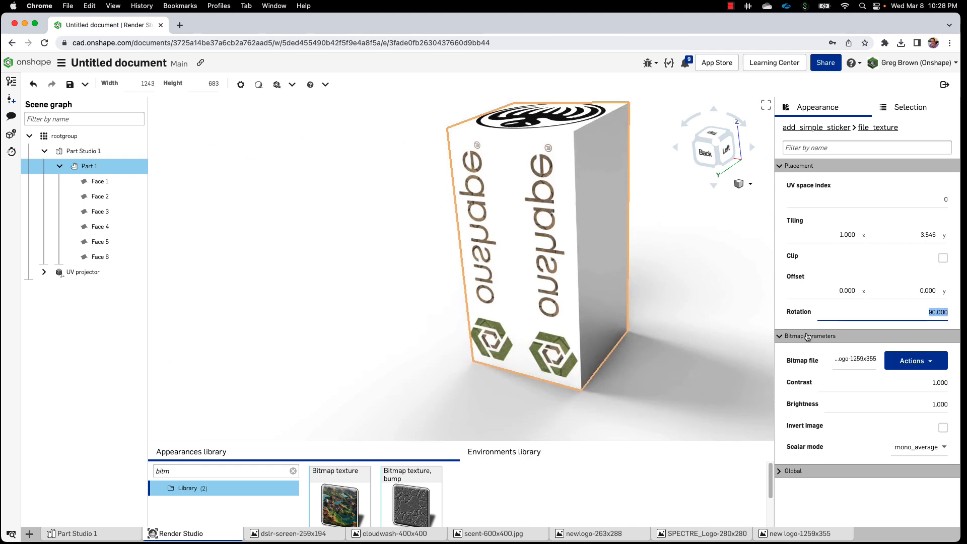
- Deselect the block and examine up close how the tiled base material shows through the masked logos on the back face
click(714, 299)
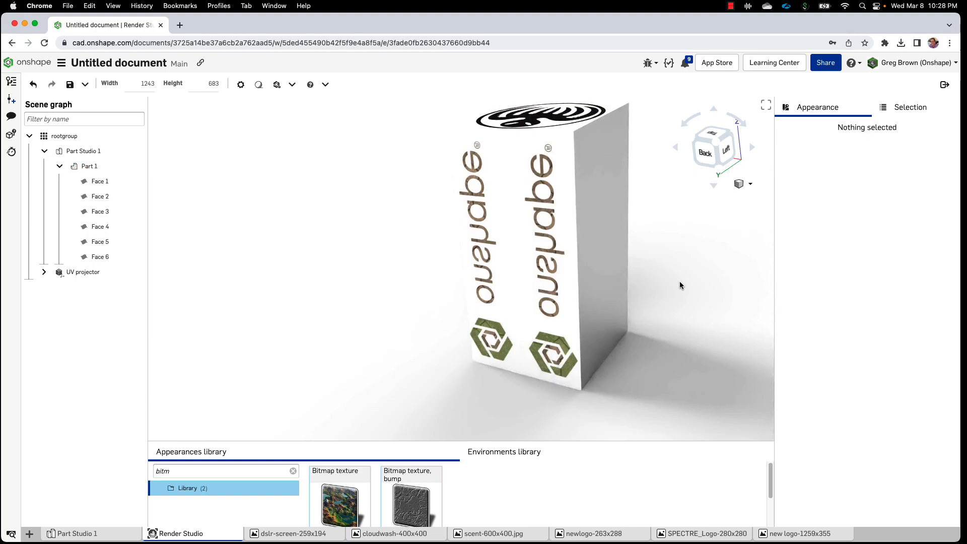
right_drag(679, 281, 675, 276)
scroll(561, 246, up, 5)
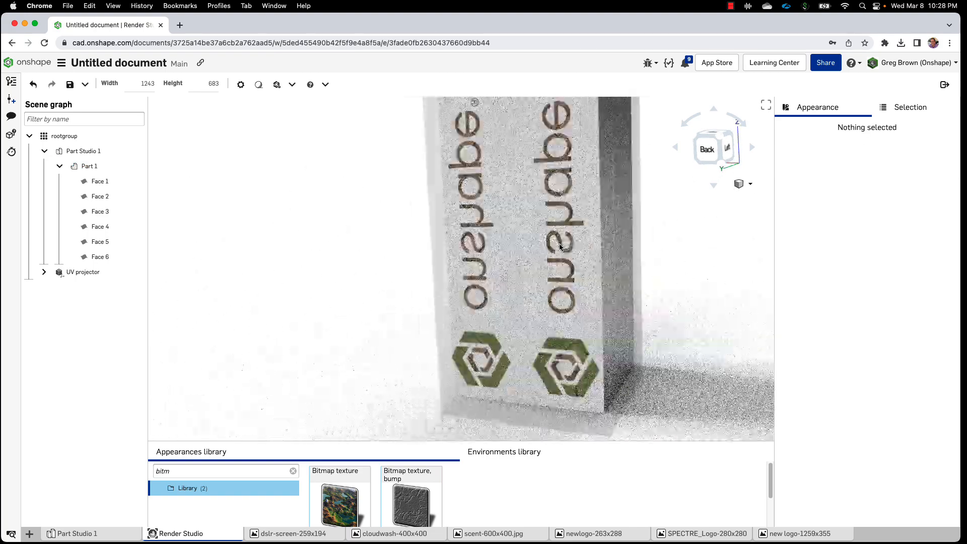
scroll(561, 245, up, 5)
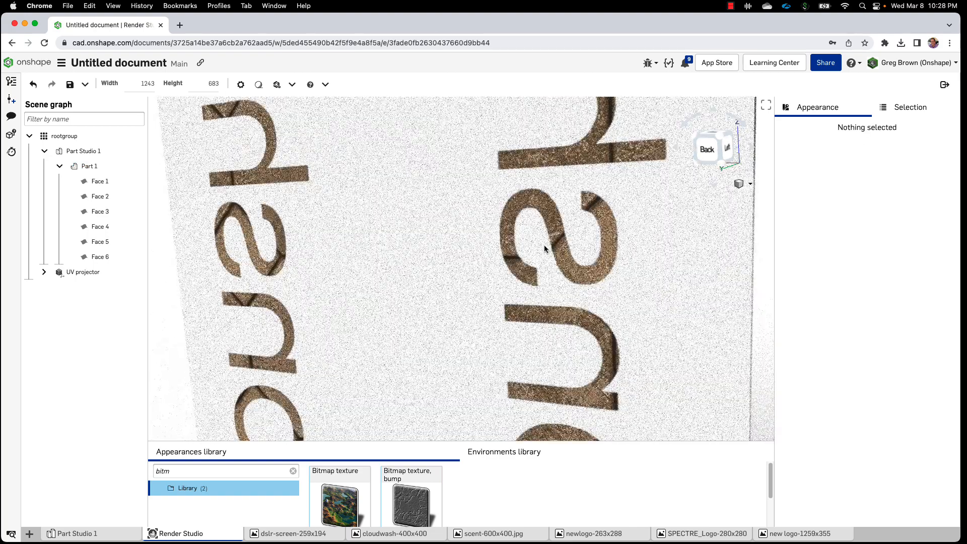
right_drag(510, 269, 510, 283)
scroll(511, 285, down, 8)
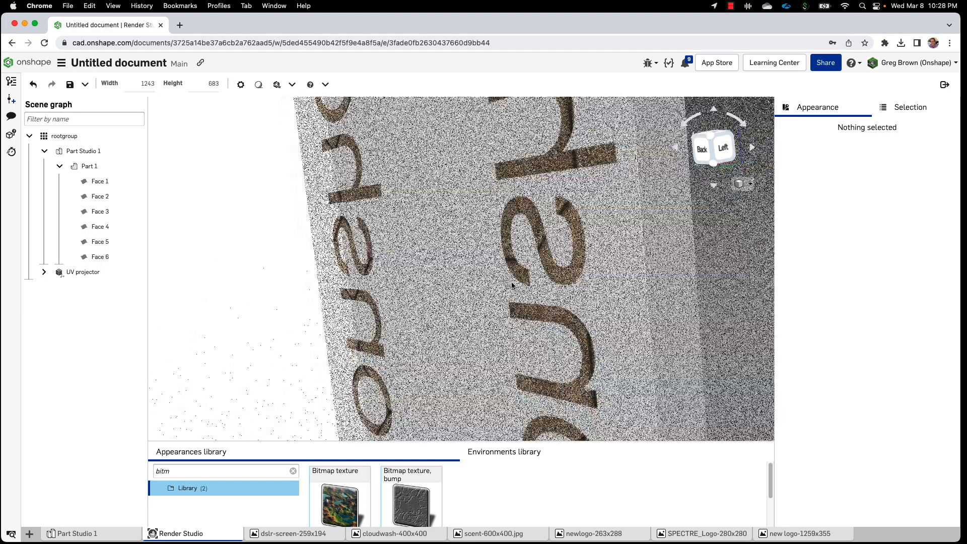
scroll(525, 300, down, 5)
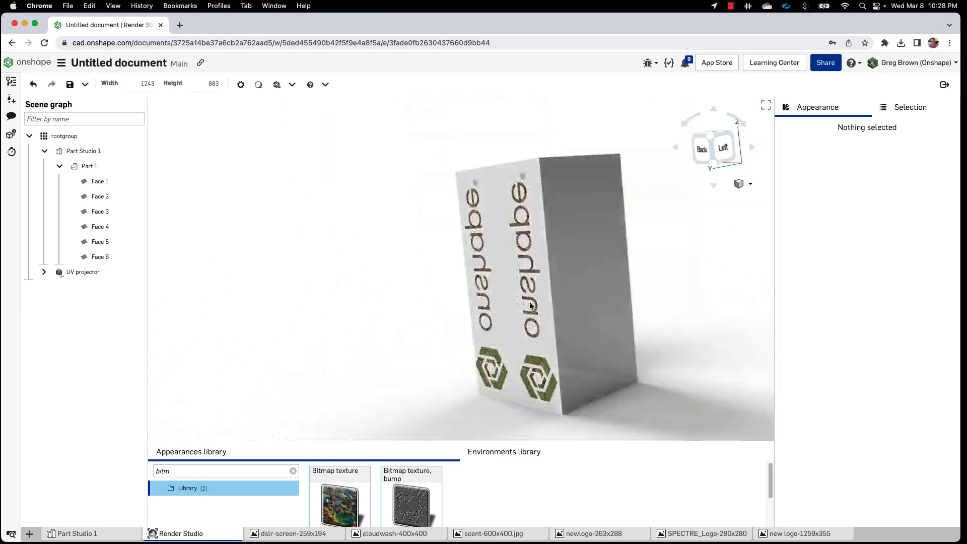
right_drag(526, 302, 530, 312)
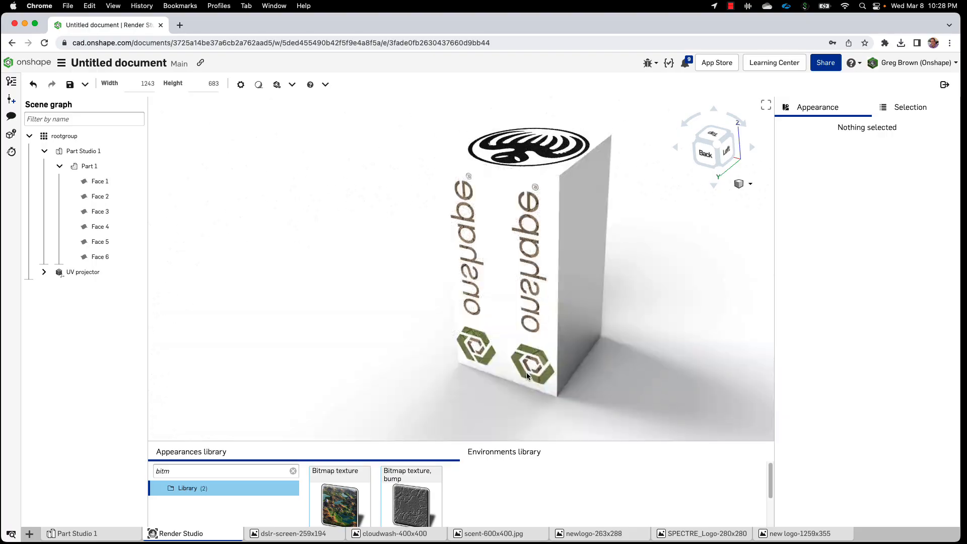
scroll(528, 373, up, 5)
scroll(531, 367, up, 5)
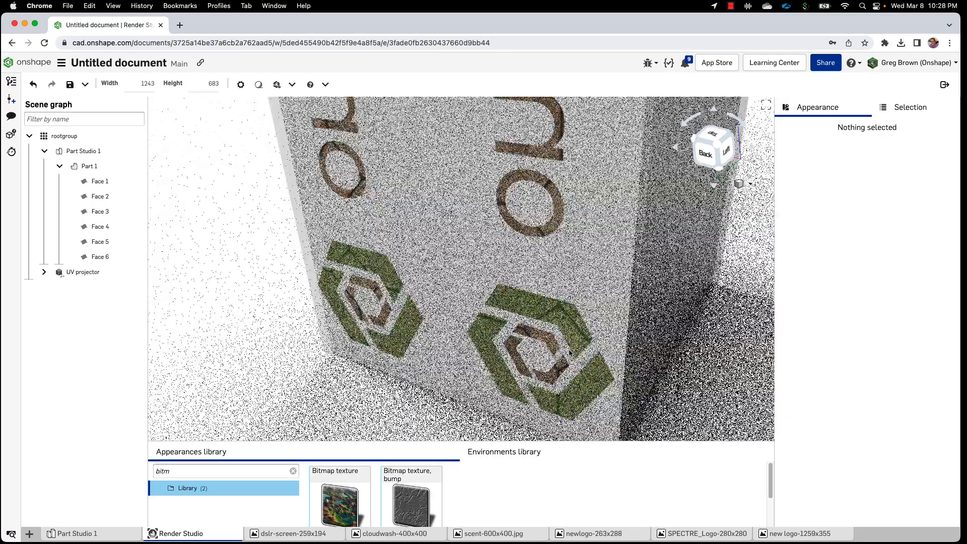
right_drag(565, 370, 573, 337)
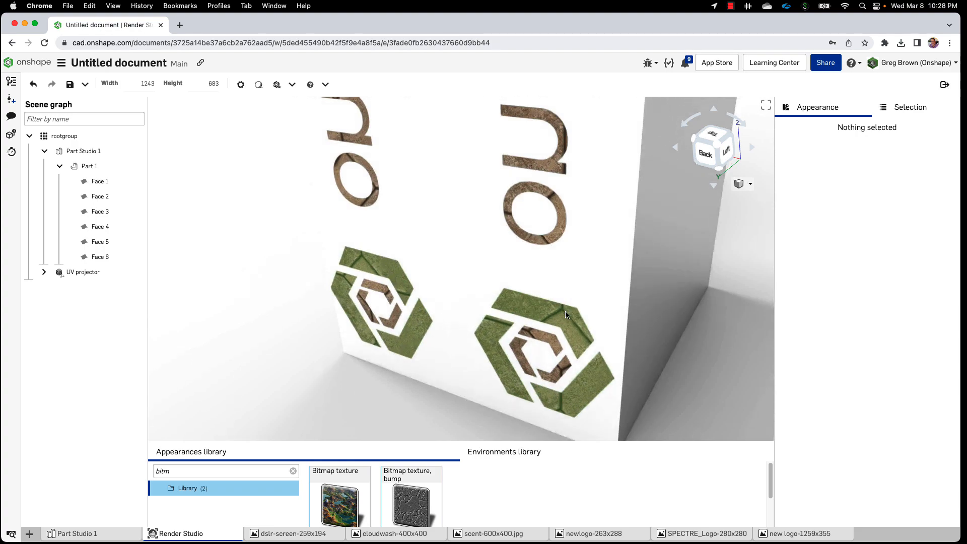
- Reselect the sticker on the back face and set its mask texture's scalar mode to mono_alpha
click(589, 280)
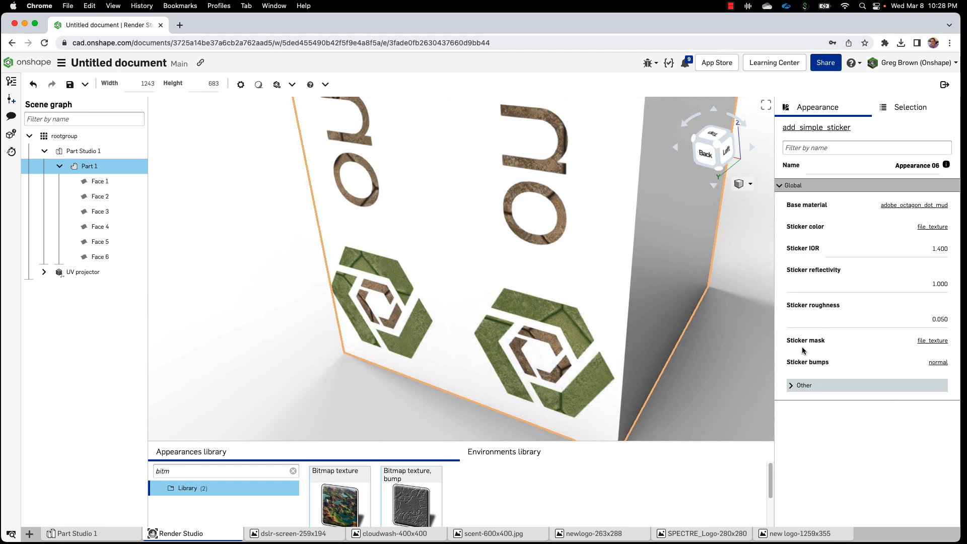
click(932, 345)
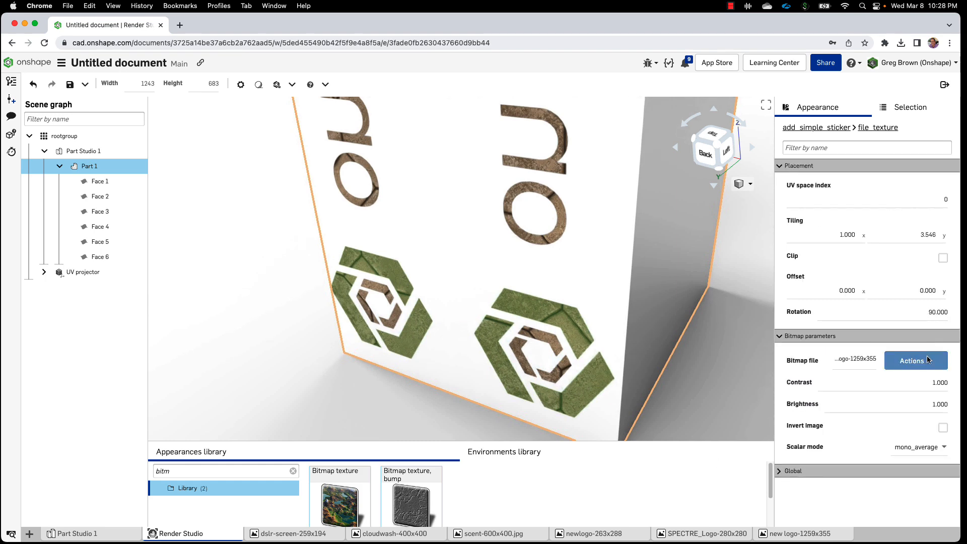
click(914, 448)
click(916, 464)
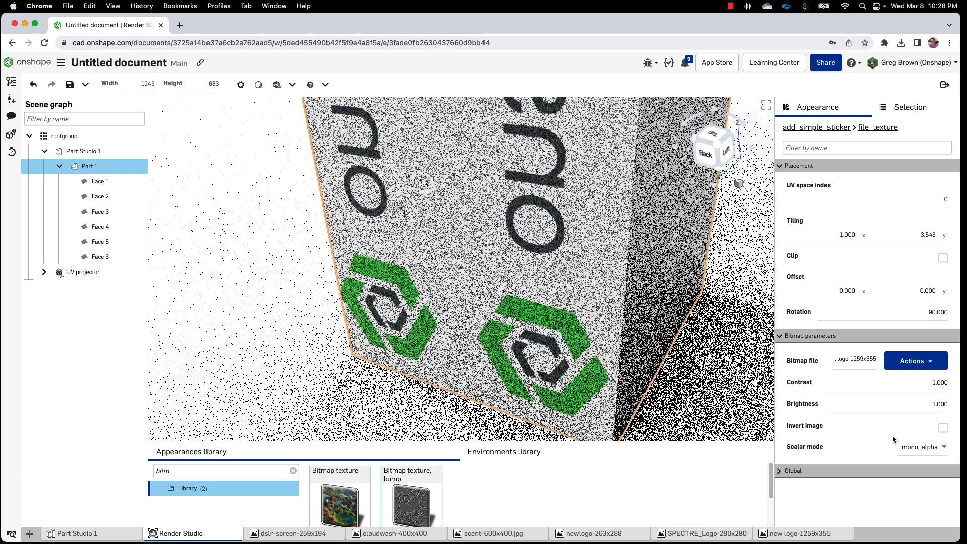
- Try mono_average, mono_luminance and mono_maximum as the mask texture's scalar mode and settle on mono_alpha
click(925, 448)
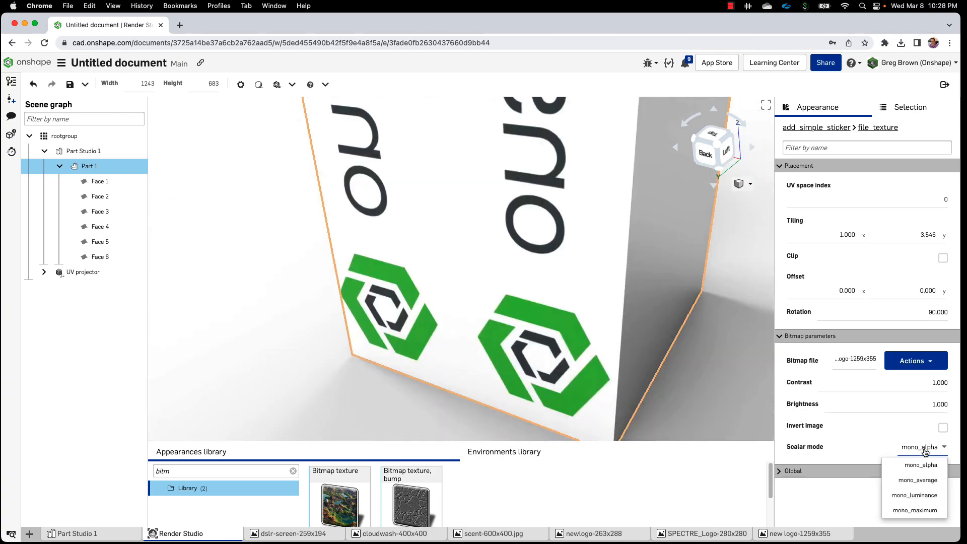
click(930, 482)
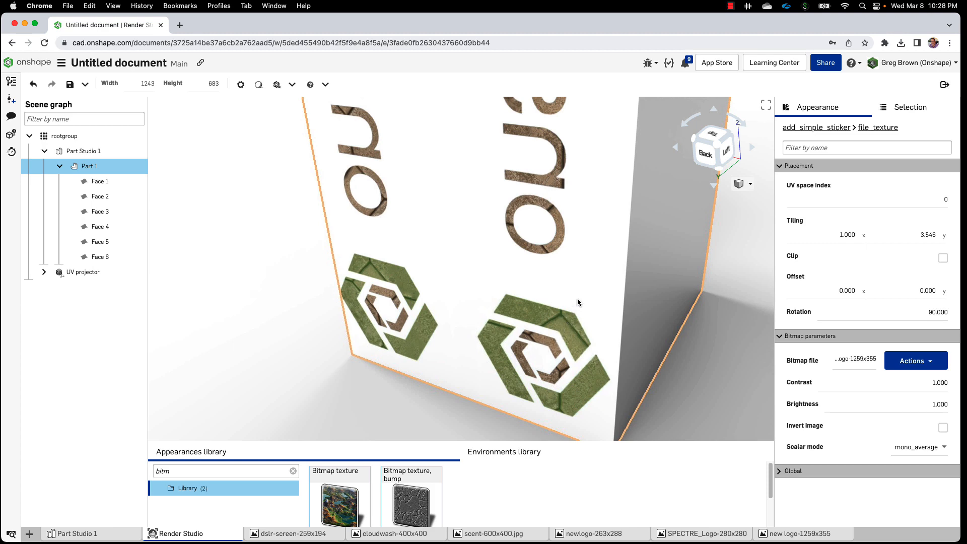
click(935, 448)
click(917, 498)
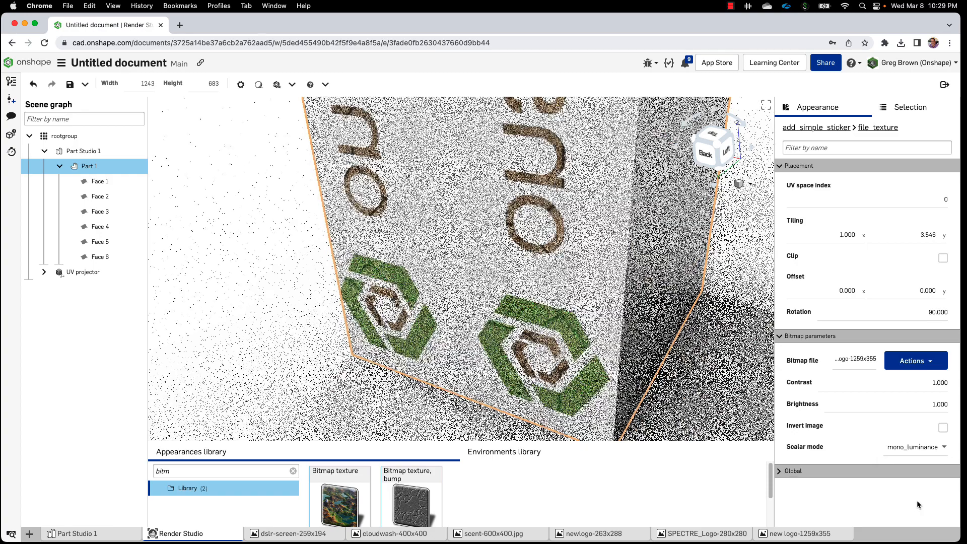
click(927, 448)
click(925, 513)
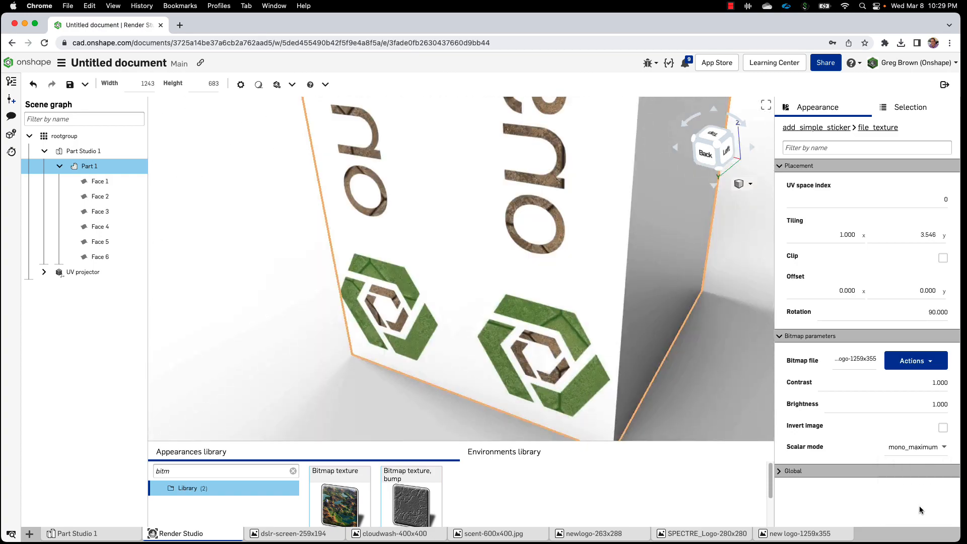
click(927, 448)
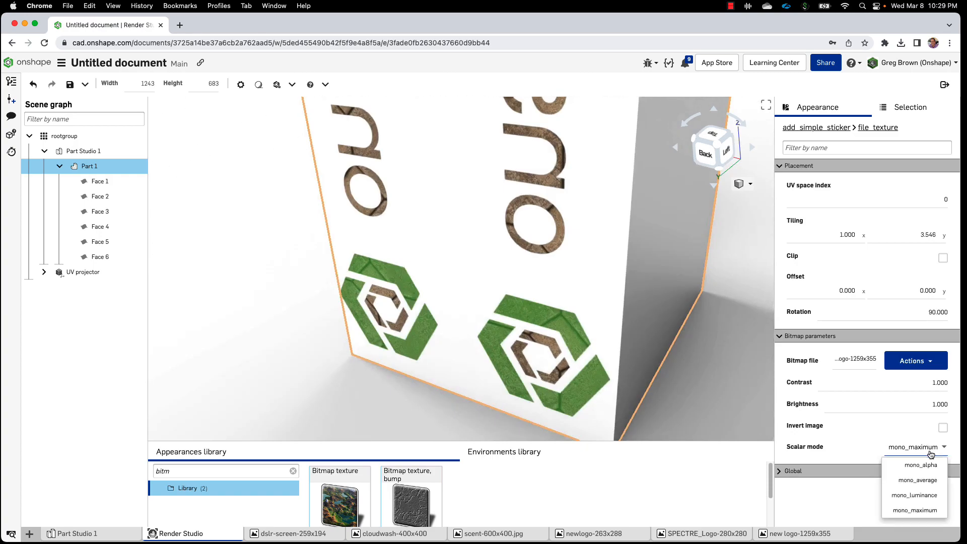
click(929, 467)
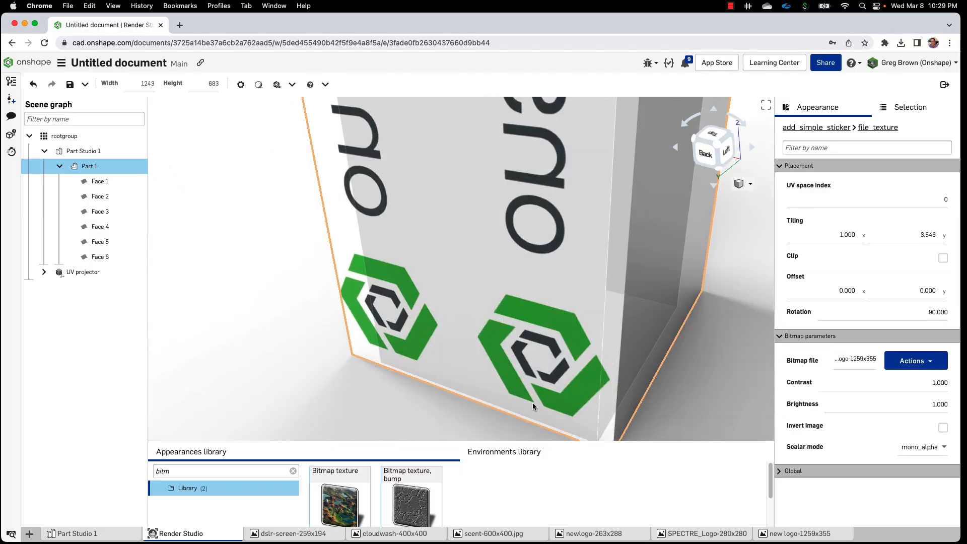
- Clear the selection and examine the logo stickers on the block's top and side faces from several angles
scroll(534, 404, down, 4)
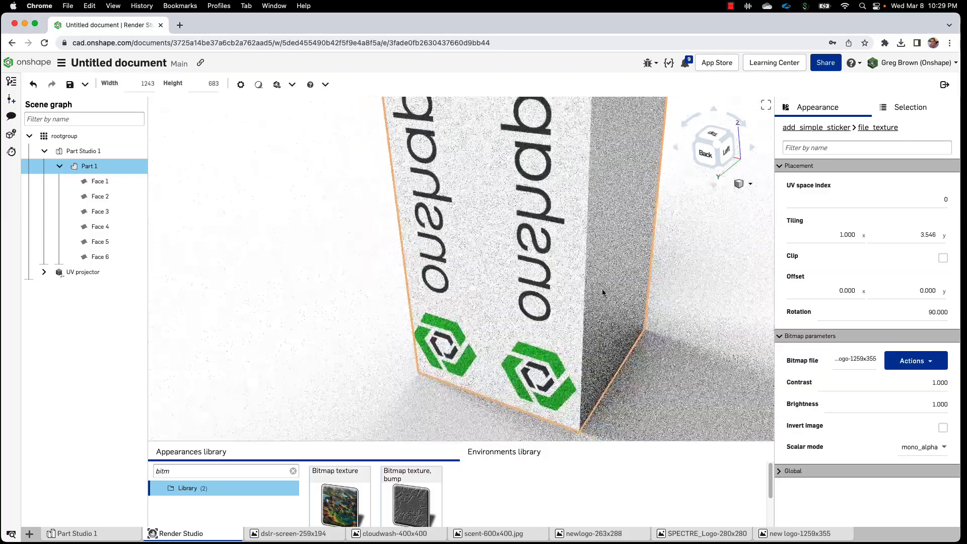
right_drag(600, 292, 619, 284)
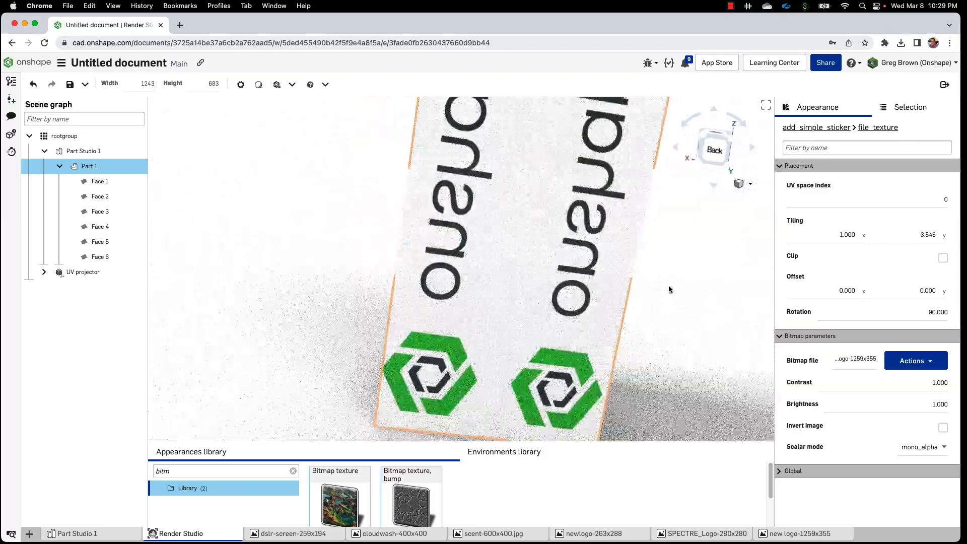
click(669, 287)
right_drag(496, 351, 409, 289)
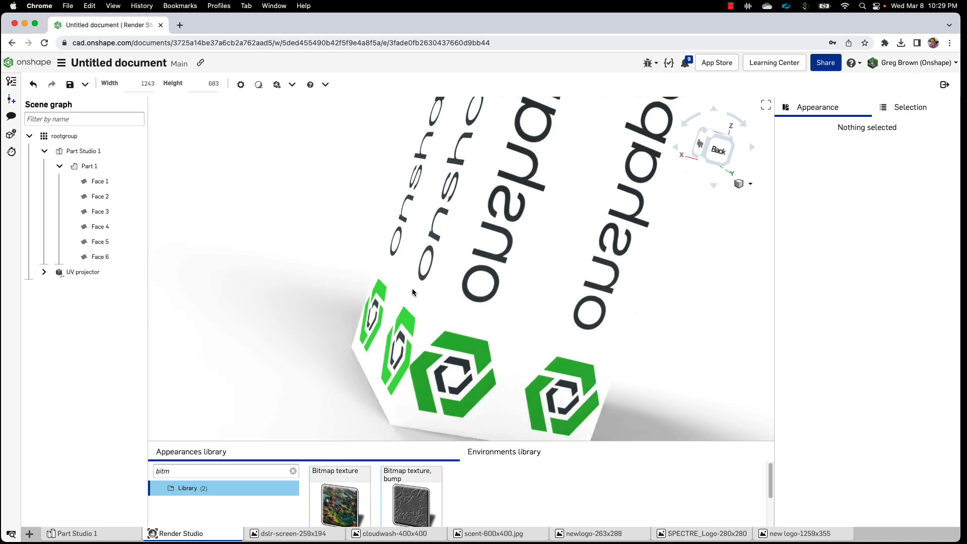
right_drag(503, 291, 477, 304)
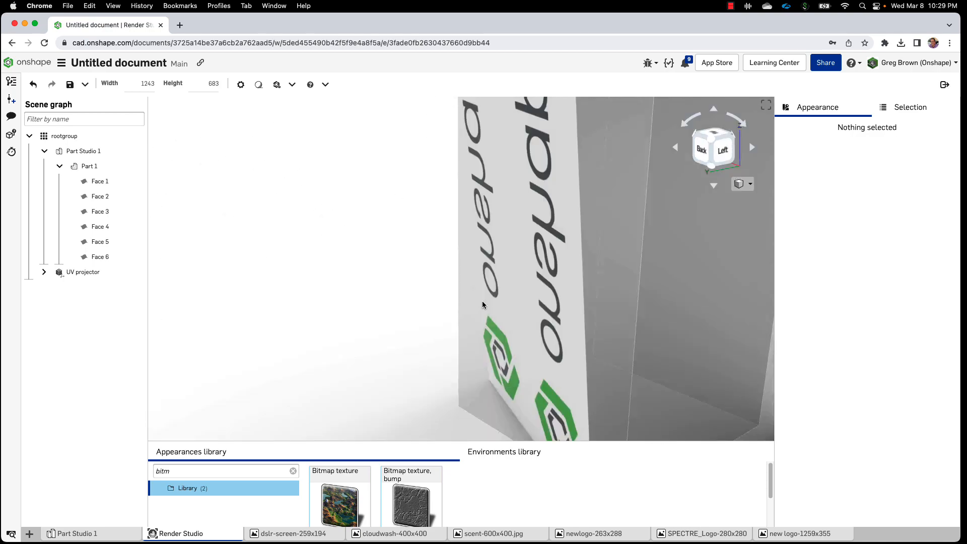
scroll(482, 303, down, 5)
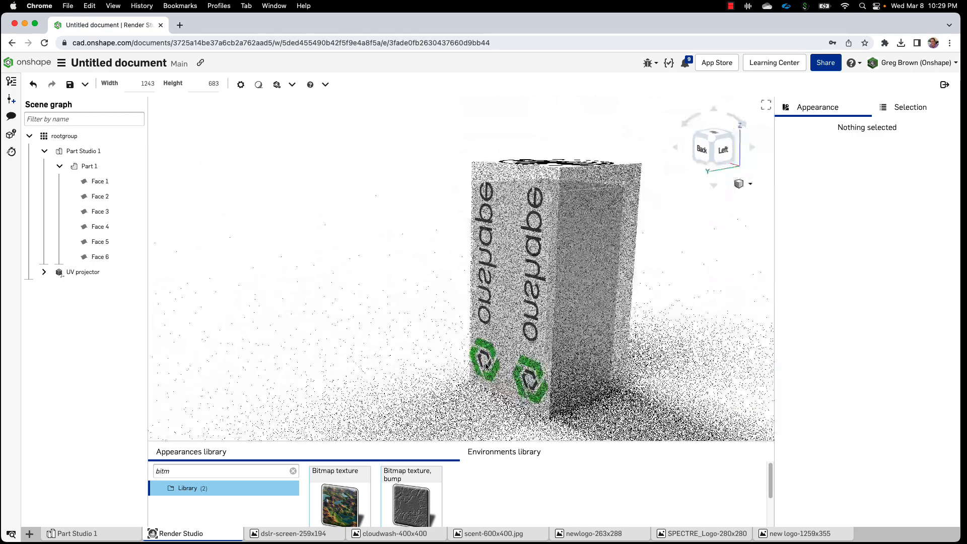
mouse_move(519, 344)
right_down()
mouse_move(527, 335)
mouse_move(530, 346)
right_up()
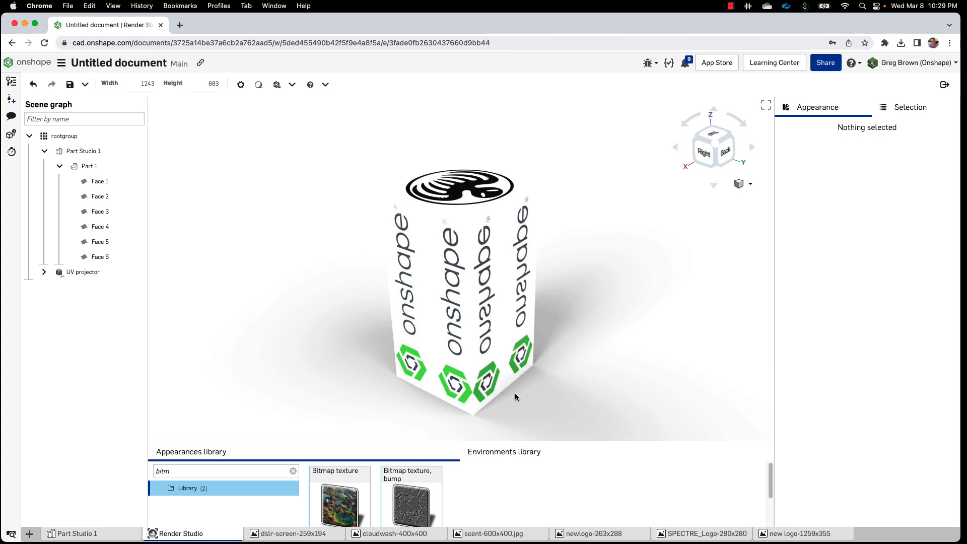
right_drag(515, 393, 496, 389)
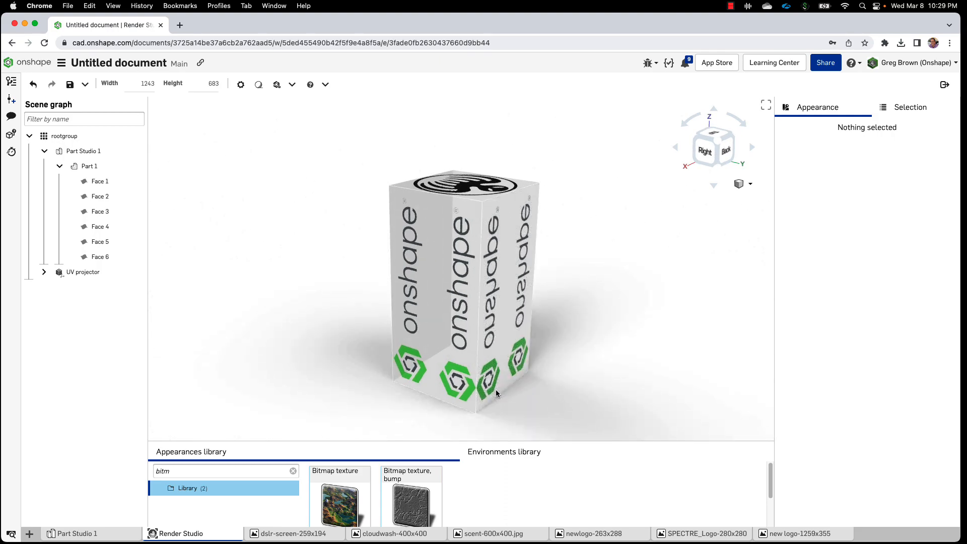